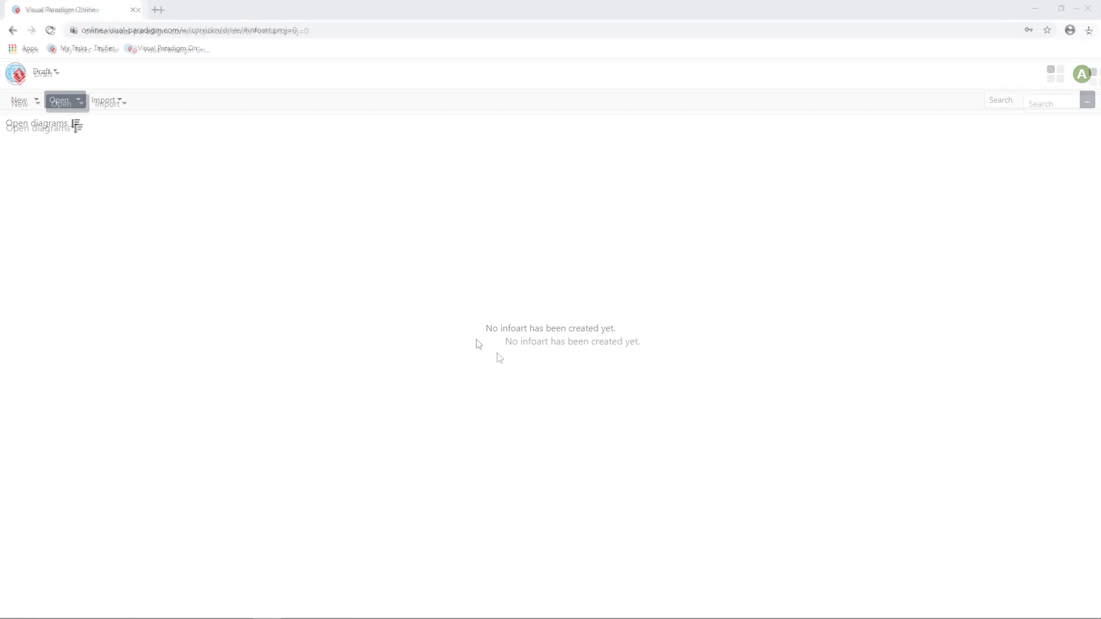
Create a new diagram of the Resumes type from the Blank Resume template.
click(21, 103)
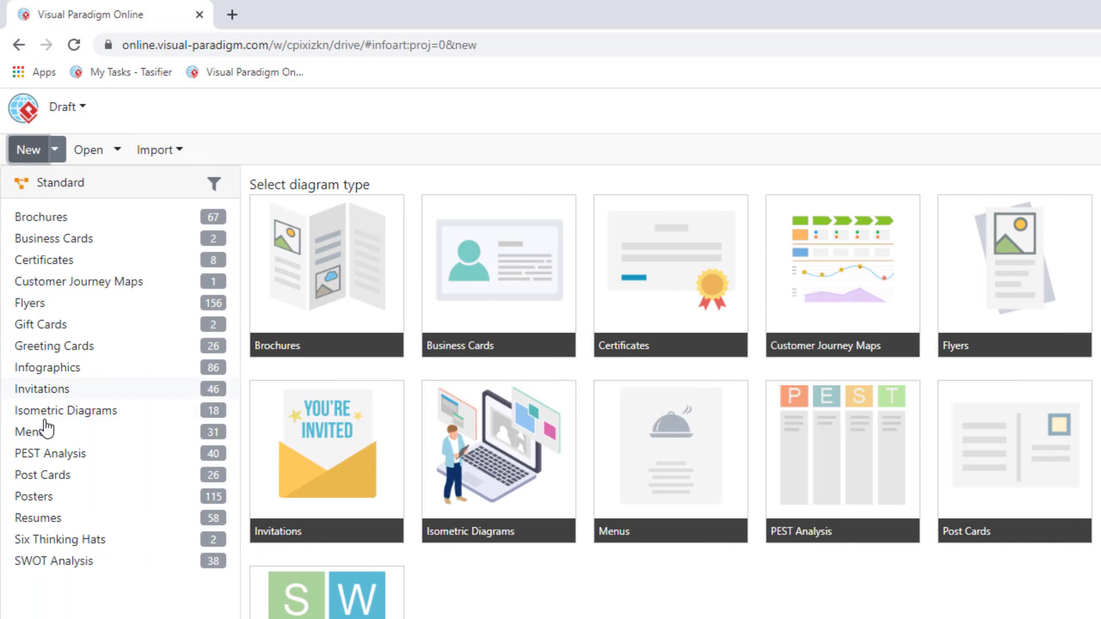
click(41, 518)
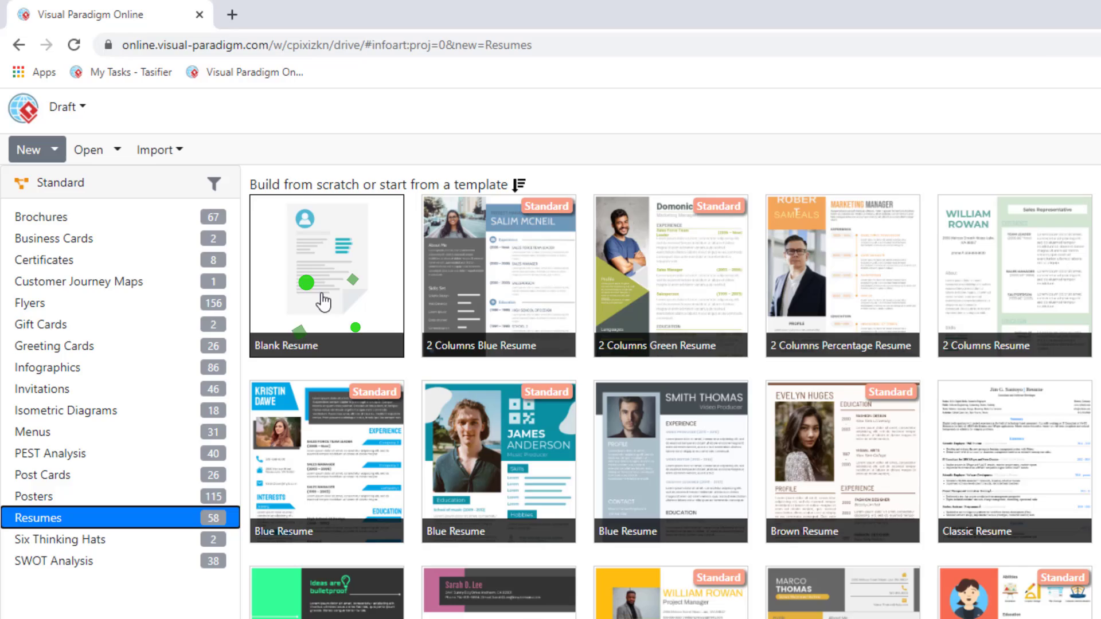
click(324, 301)
Rename the file to Designer Resume and save it under that name.
click(80, 72)
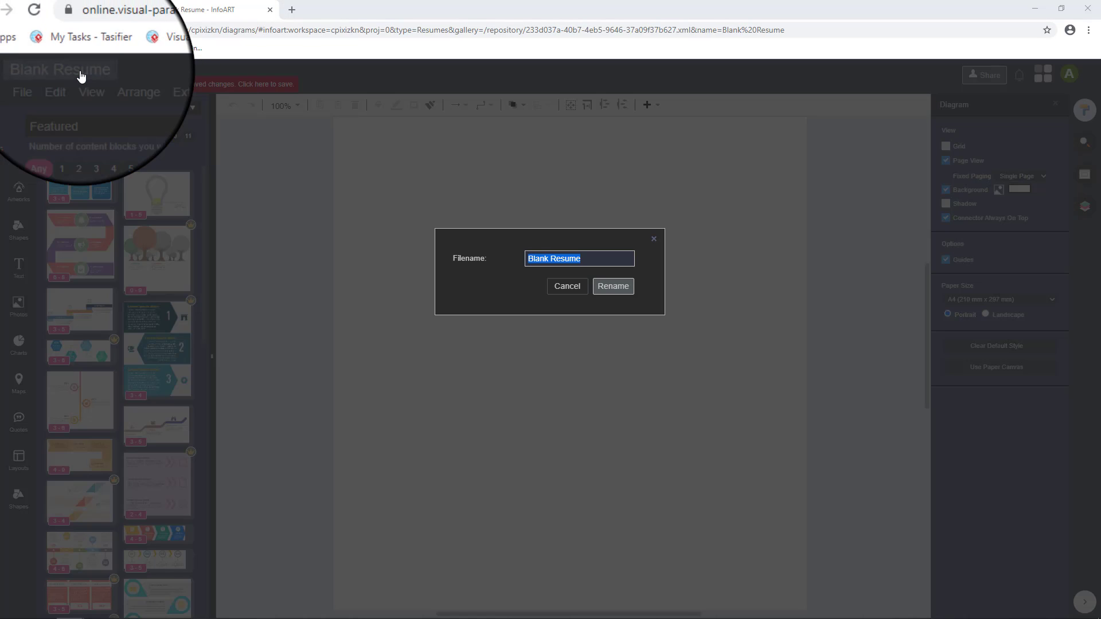
text(Designer)
key(Return)
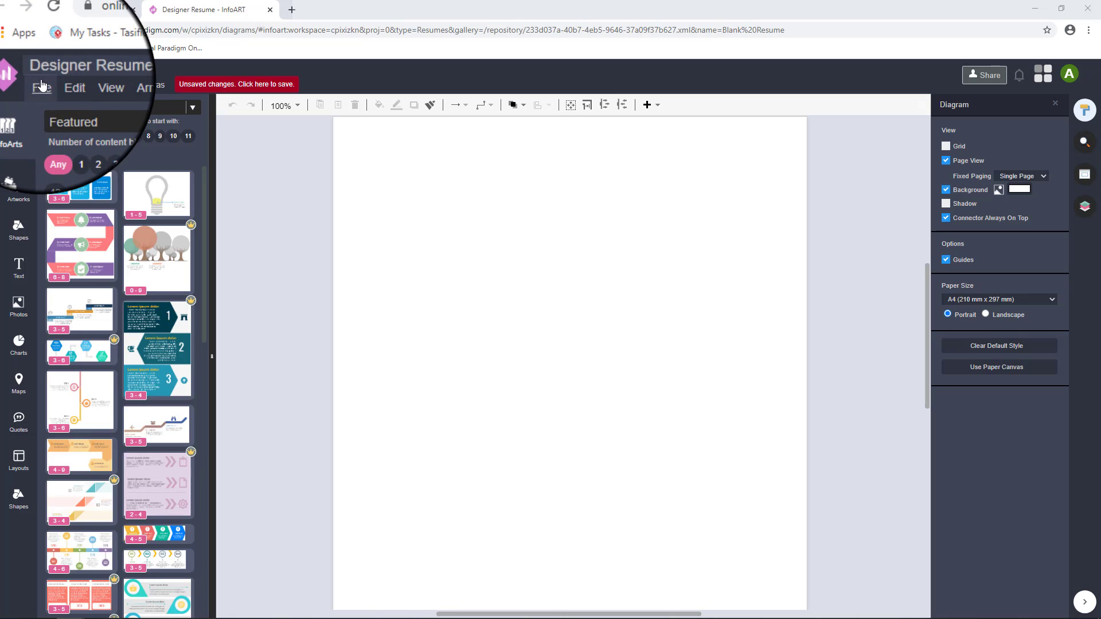
click(41, 84)
click(49, 126)
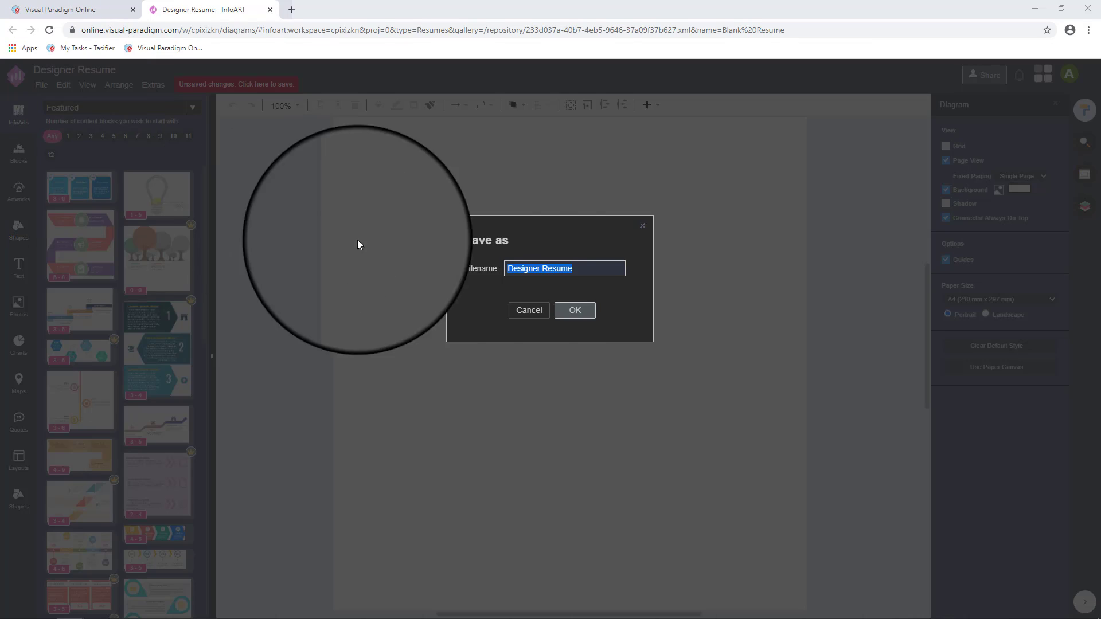
click(569, 310)
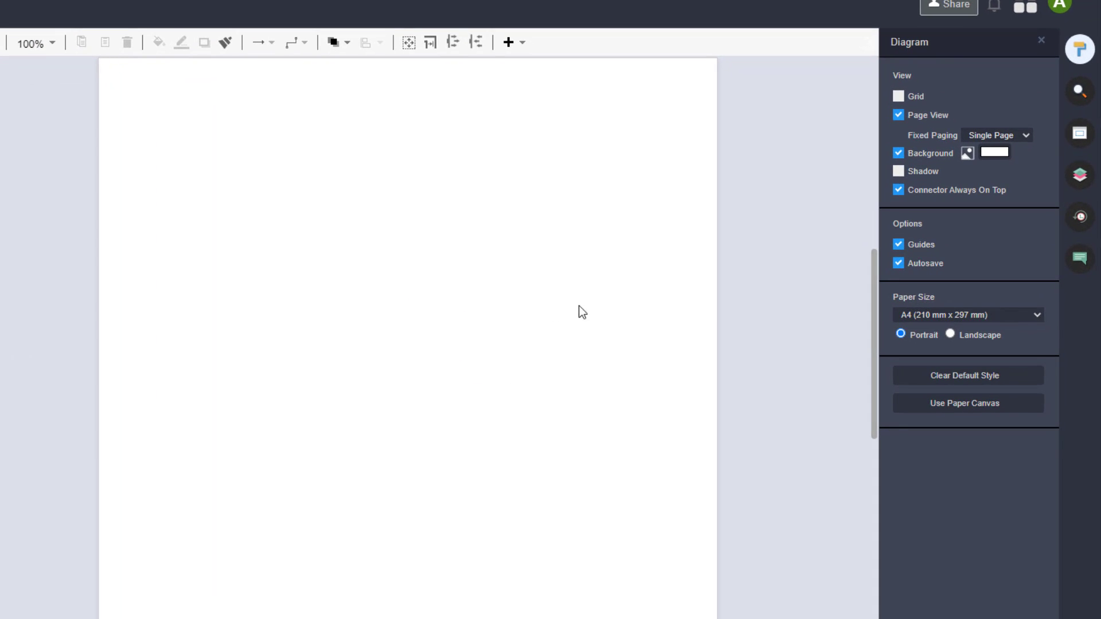
Turn the A4 portrait page into a paper canvas.
click(900, 307)
click(920, 310)
click(937, 405)
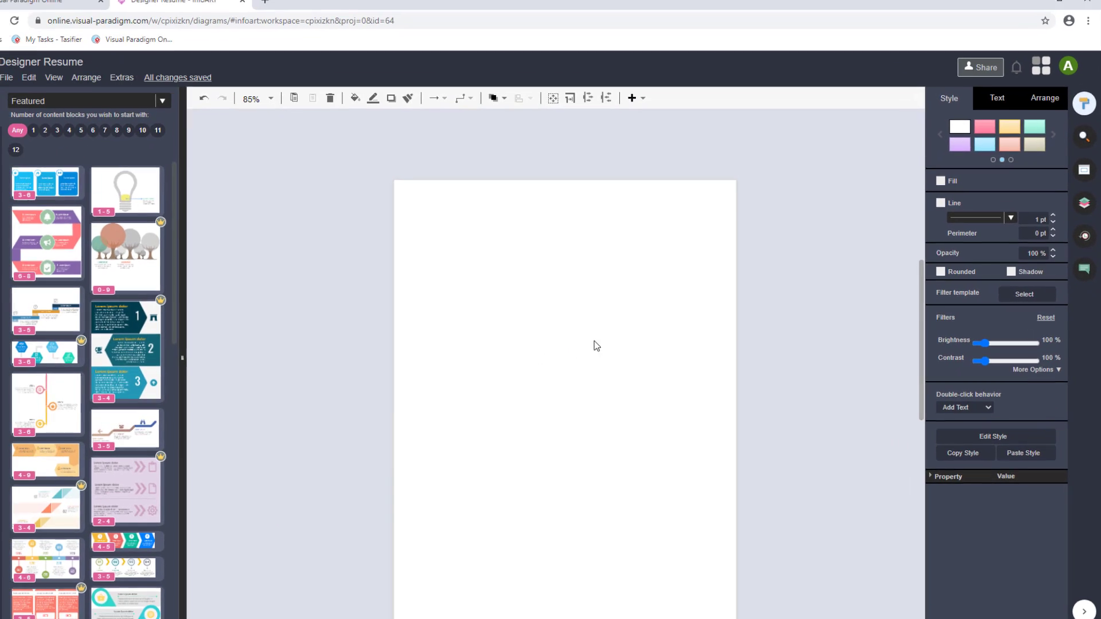
Divide the whole paper canvas into cells with the layout of three equal rows.
scroll(781, 334, down, 1)
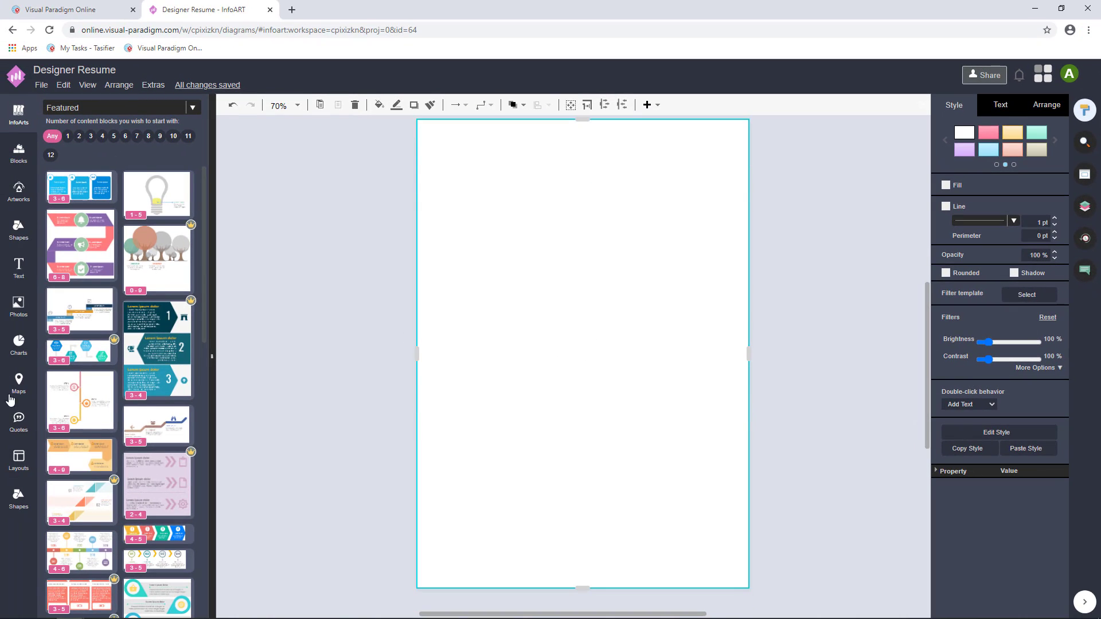
click(15, 459)
drag(131, 171, 576, 353)
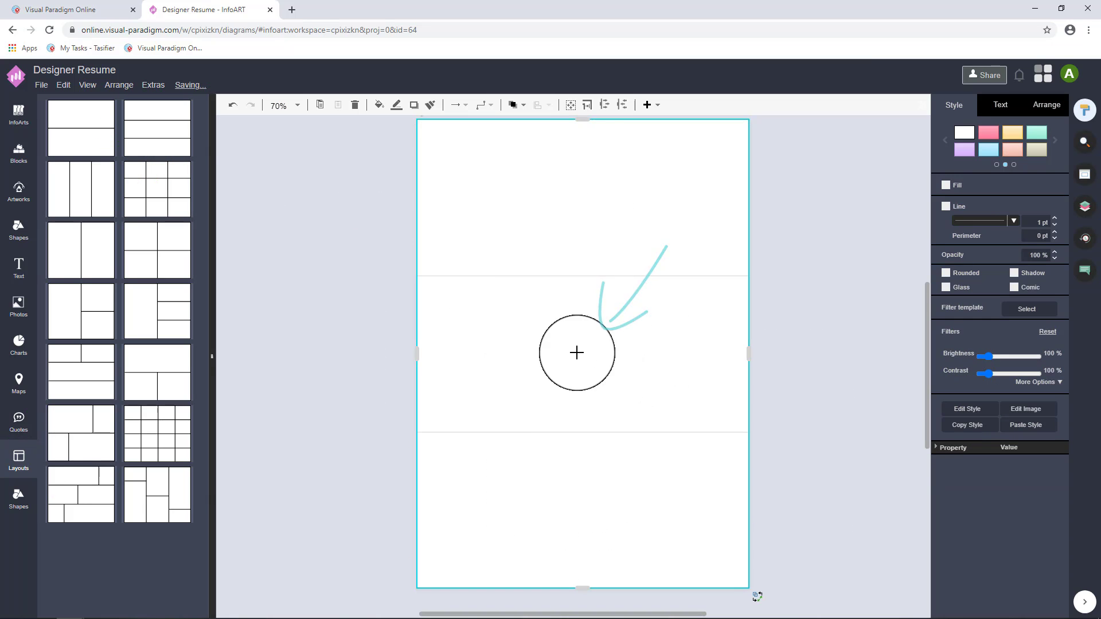
Give the top layout cell a solid yellow fill, FFD966.
click(591, 224)
click(946, 185)
click(1044, 185)
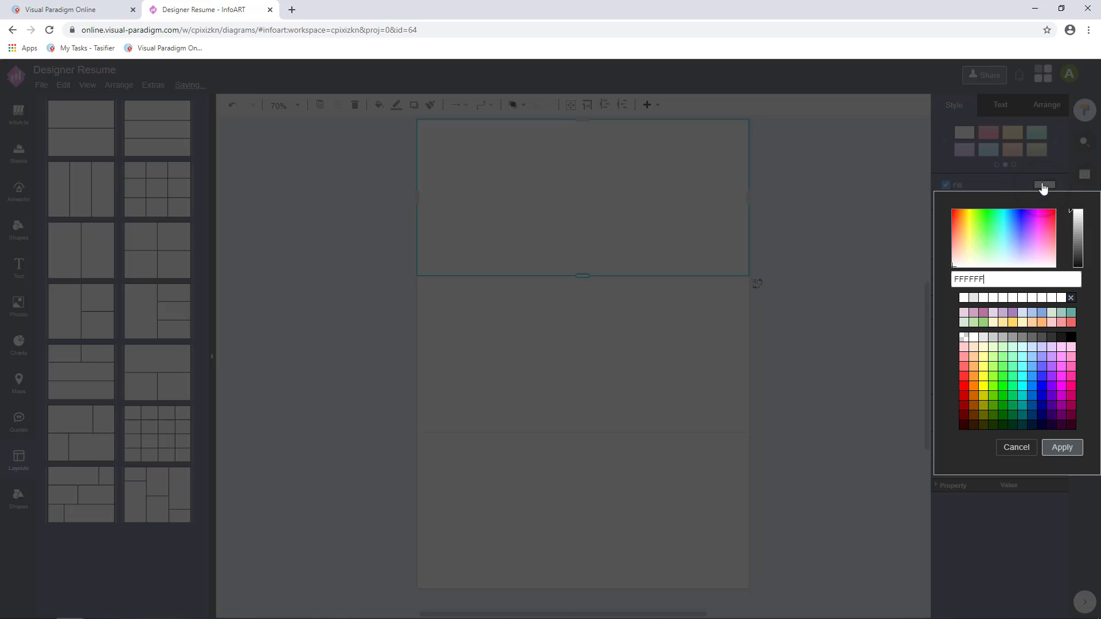
click(1013, 323)
click(1059, 448)
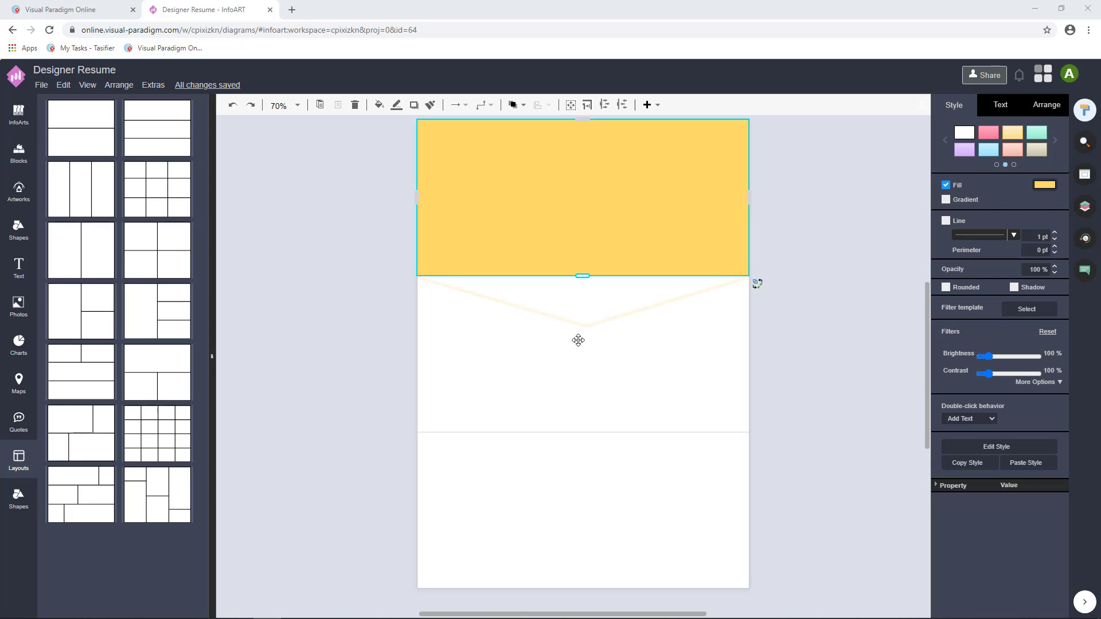
Split the middle cell vertically and raise the new divider so that a narrow strip sits under the yellow cell.
click(578, 341)
right_click(579, 341)
mouse_move(605, 353)
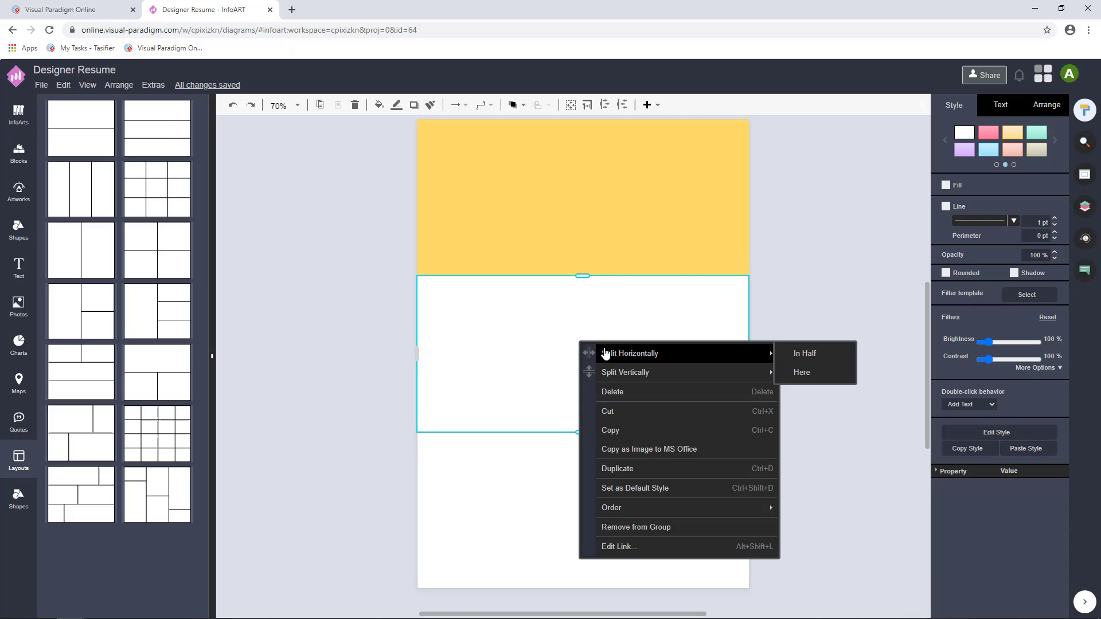
mouse_move(607, 373)
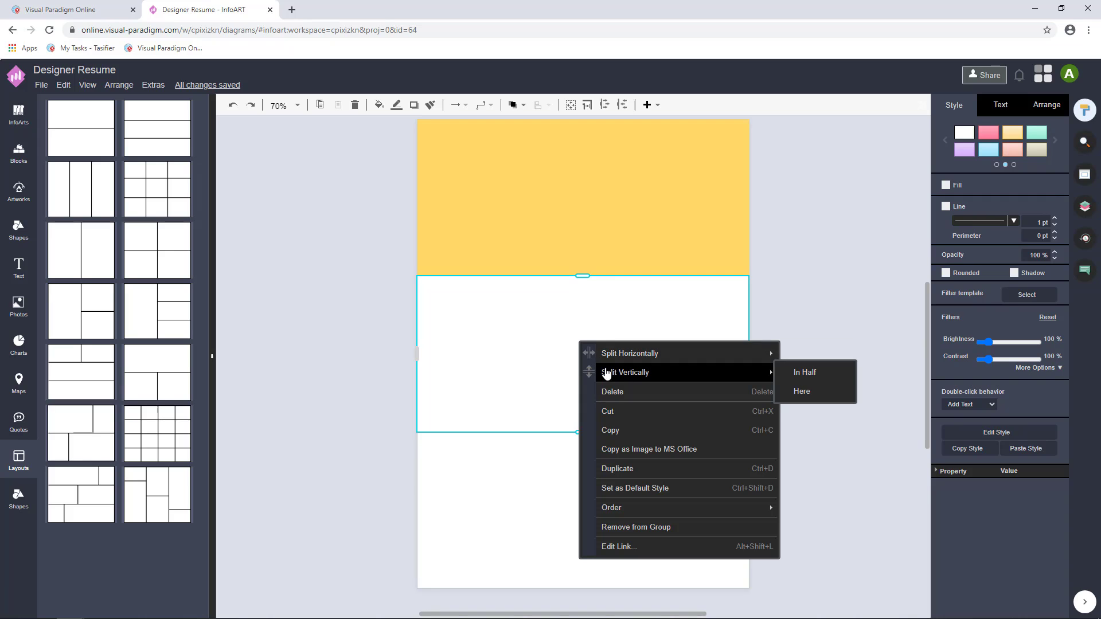
click(798, 393)
drag(584, 341, 584, 320)
Split the narrow strip under the yellow cell horizontally in half.
right_click(590, 310)
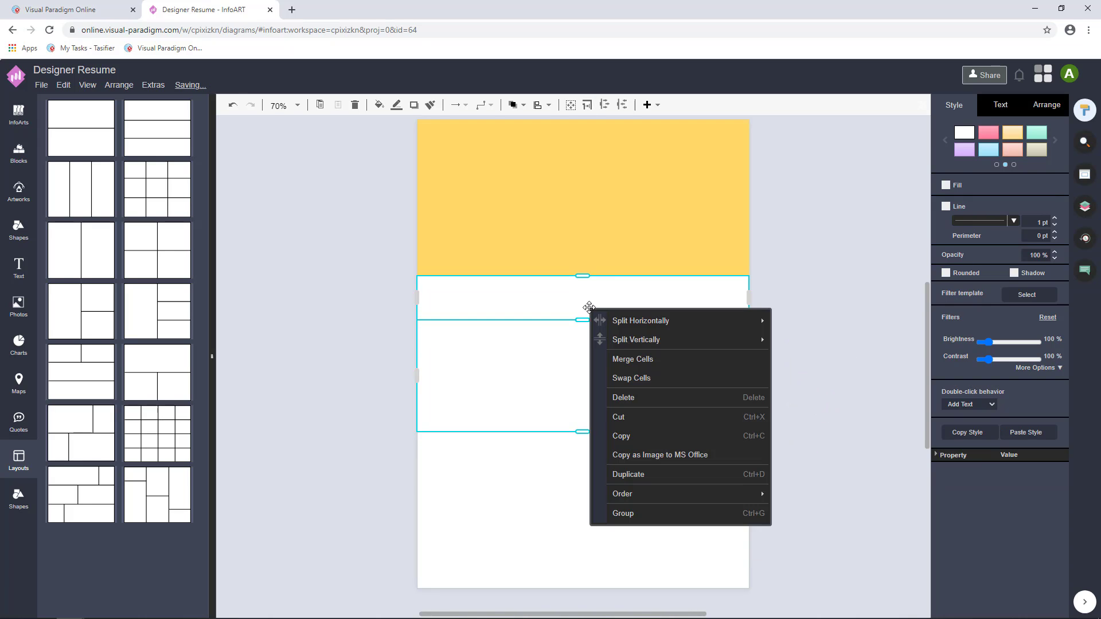
mouse_move(603, 324)
click(783, 321)
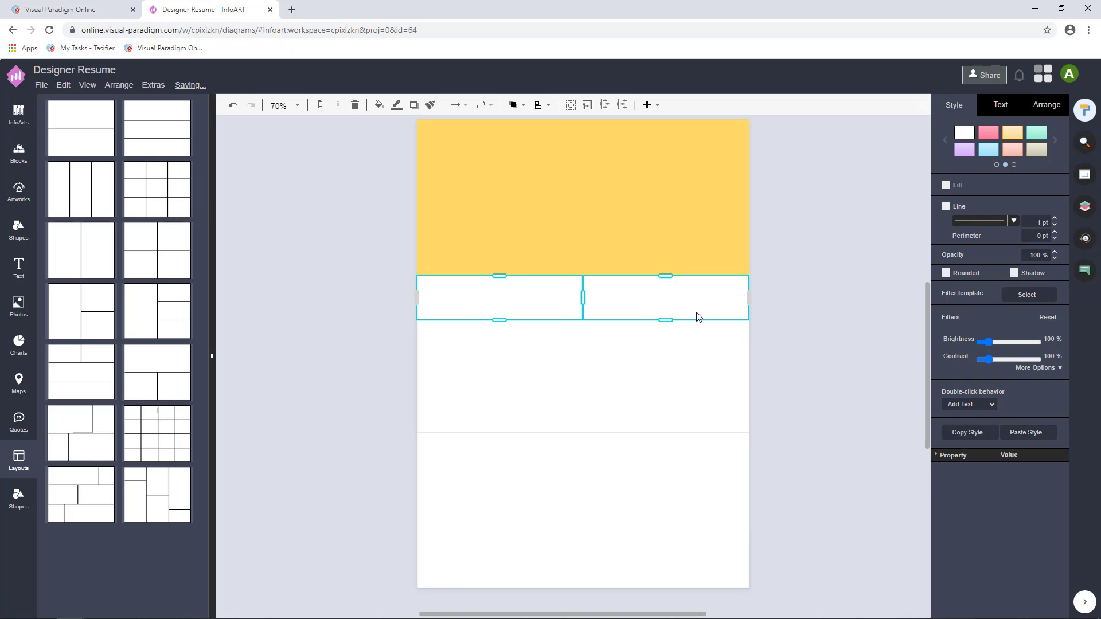
Place a right triangle from the Basic Shapes in each half of the narrow strip, filling both cells.
click(19, 229)
click(89, 109)
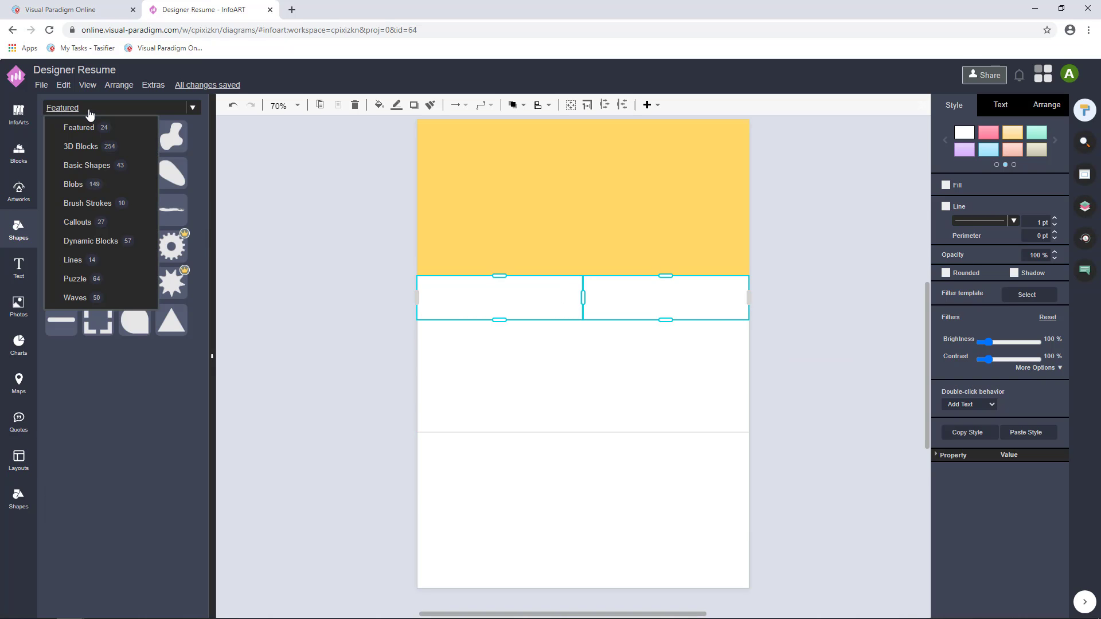
click(87, 165)
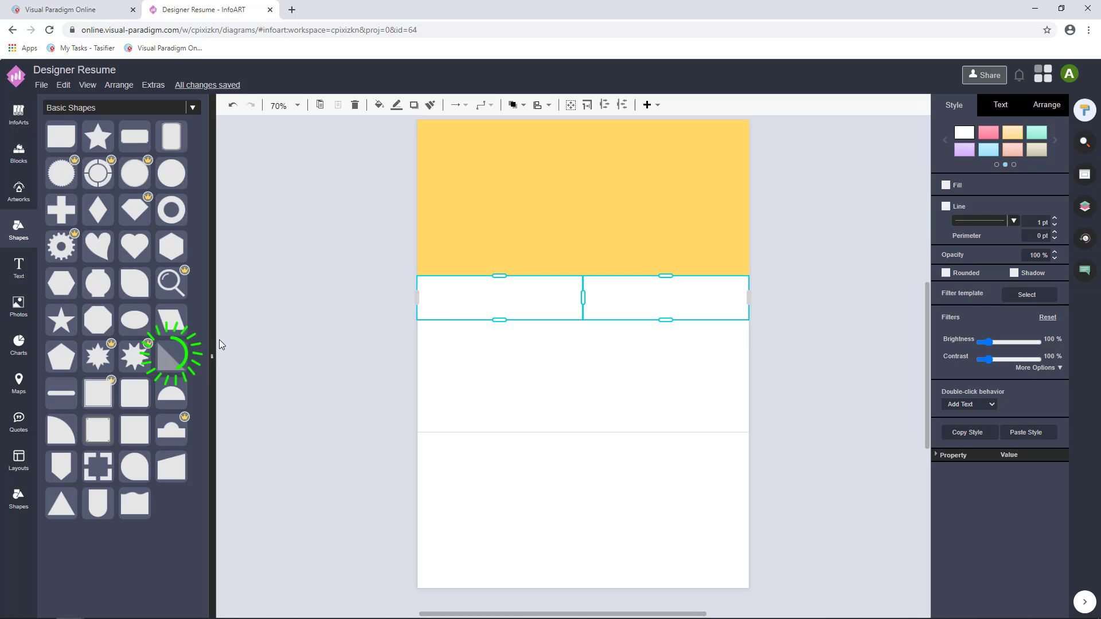
drag(219, 340, 498, 305)
drag(171, 356, 663, 294)
Flip the right-hand triangle vertically and the left-hand triangle both horizontally and vertically.
click(1044, 106)
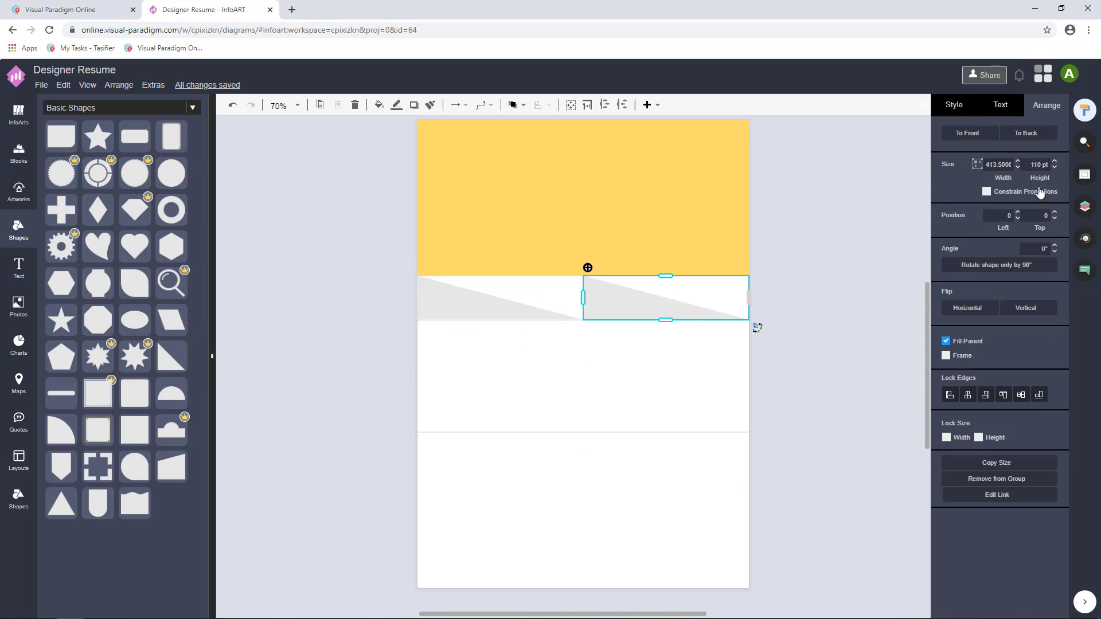
click(1027, 308)
click(544, 293)
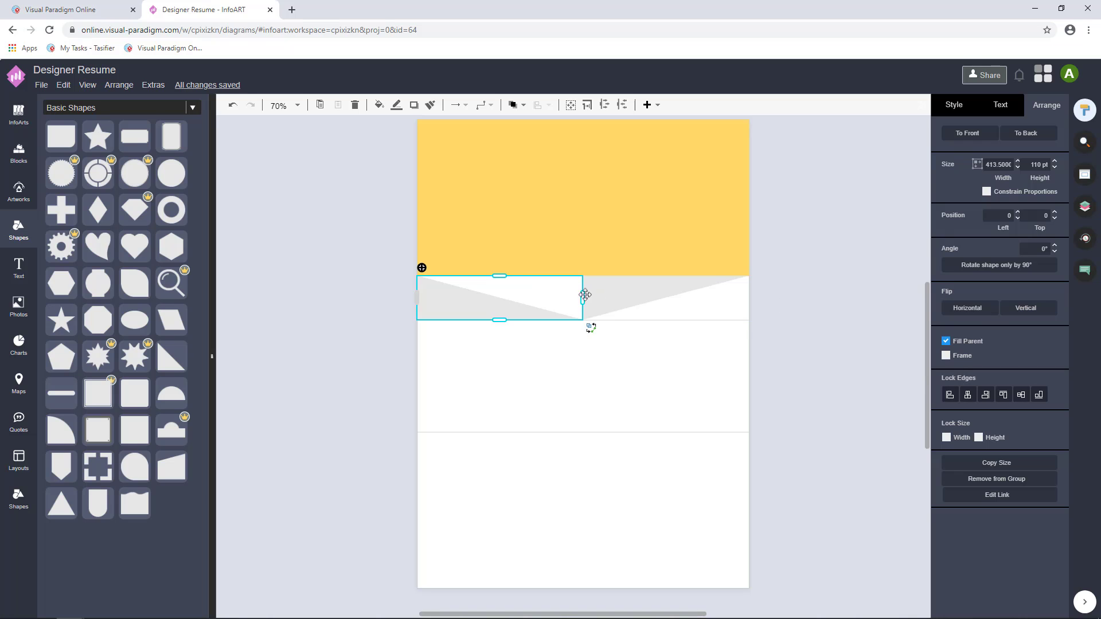
click(964, 310)
click(1026, 310)
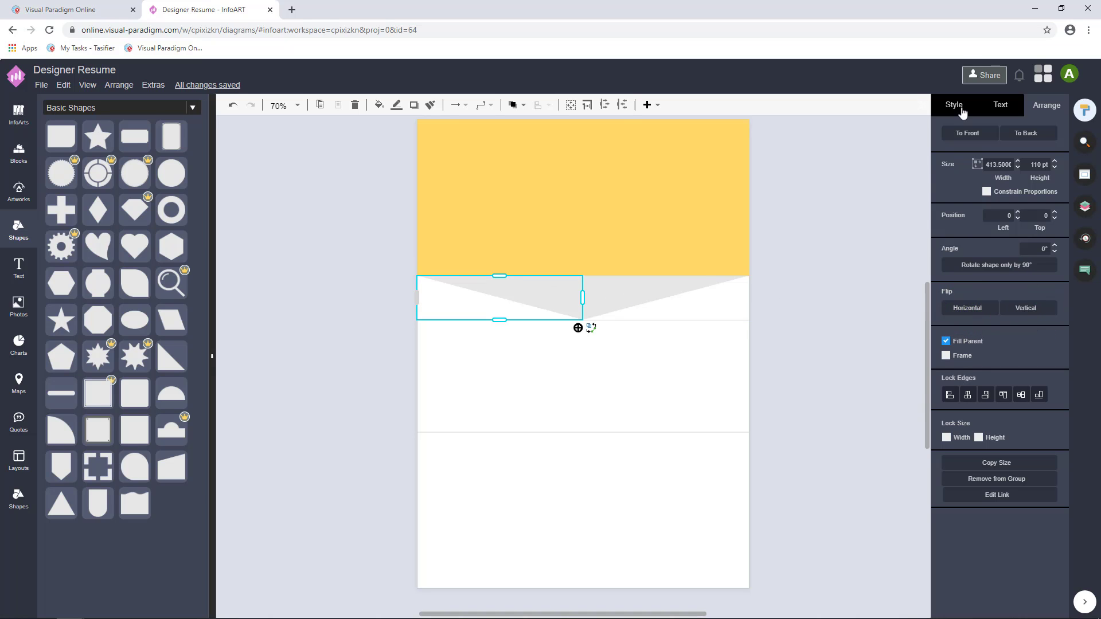
Recolor both triangles under the header with the same yellow, FFD966.
click(961, 109)
click(948, 151)
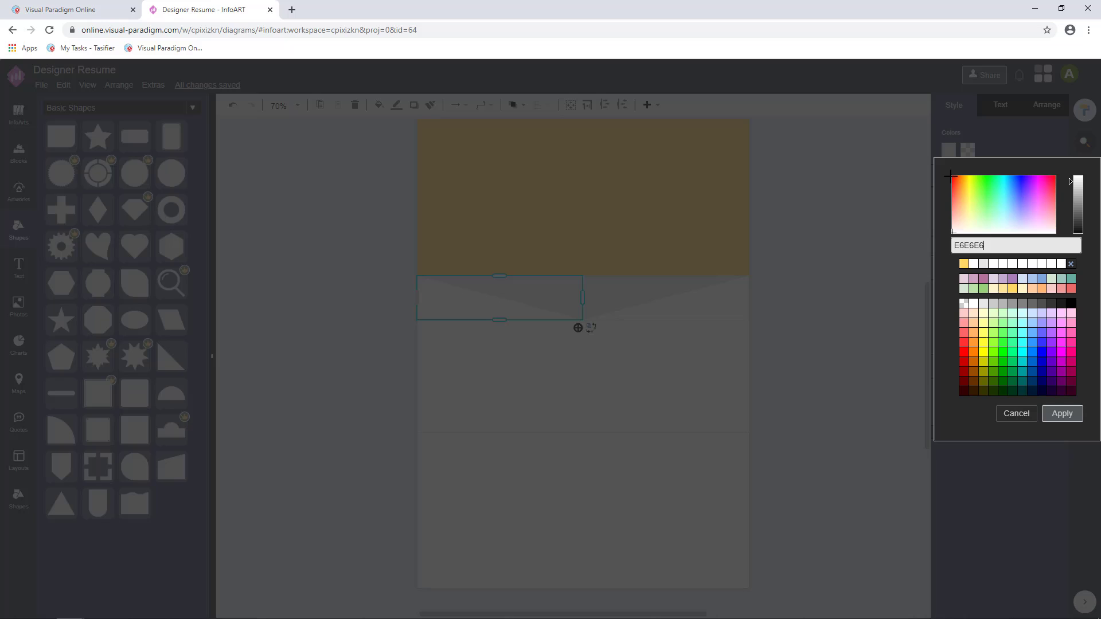
click(964, 264)
click(1062, 414)
click(656, 295)
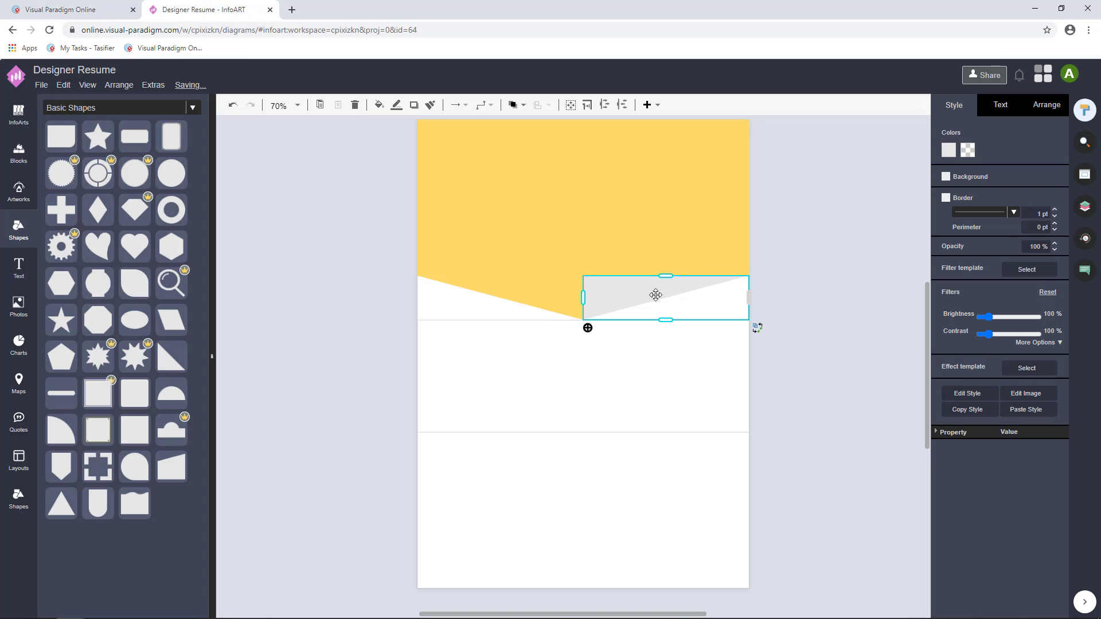
click(949, 151)
click(965, 265)
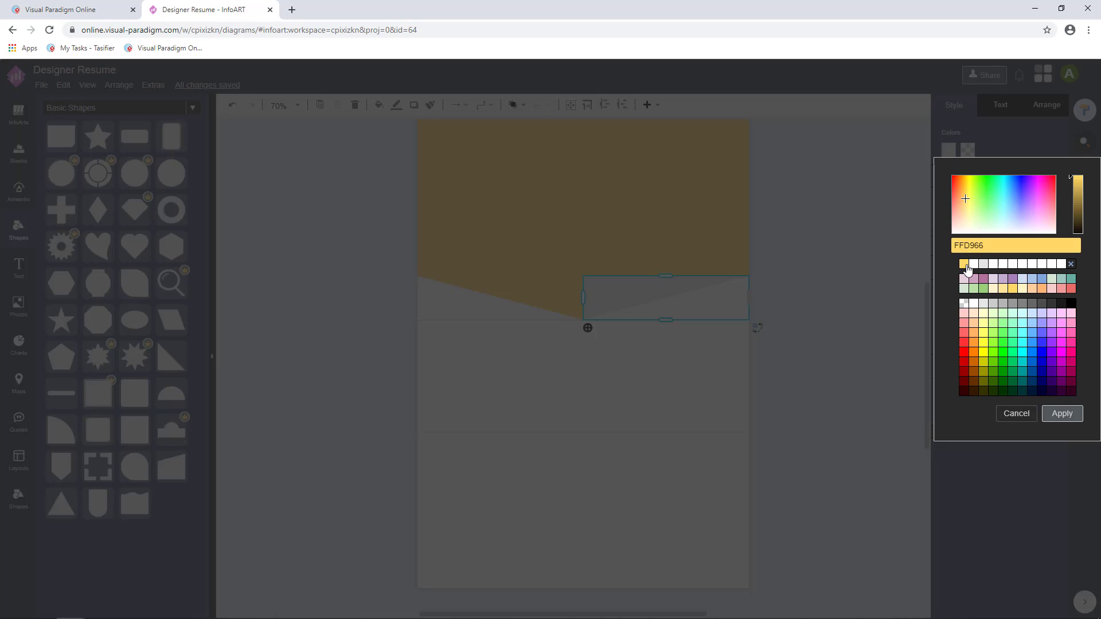
click(1054, 413)
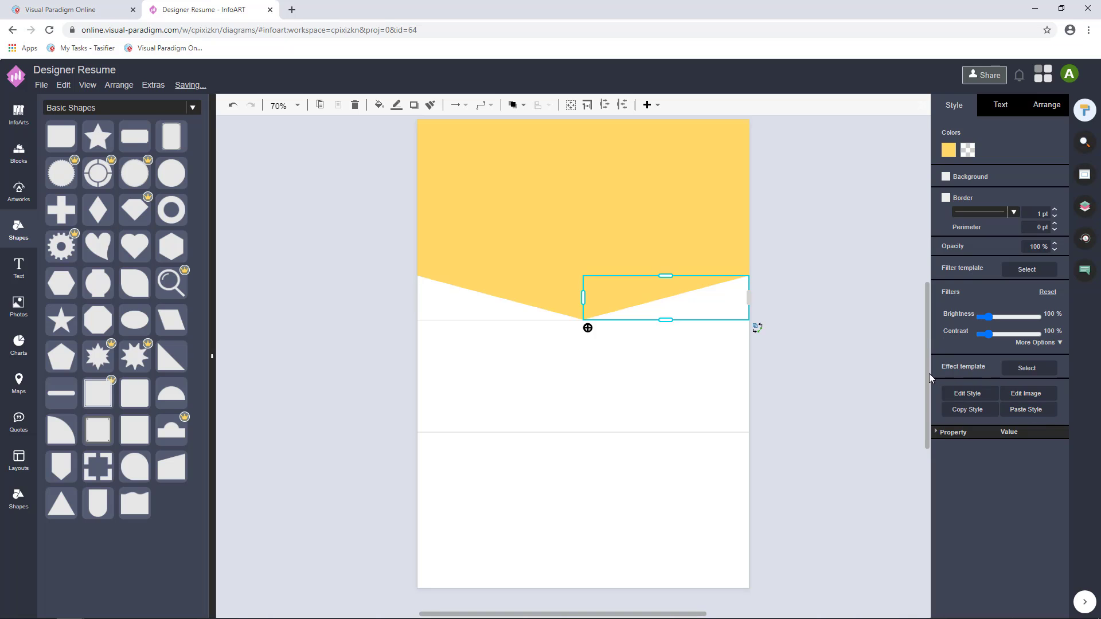
Insert the portrait picture from New folder and scale it to fit the left side of the yellow header.
scroll(931, 377, up, 2)
key(alt+Tab)
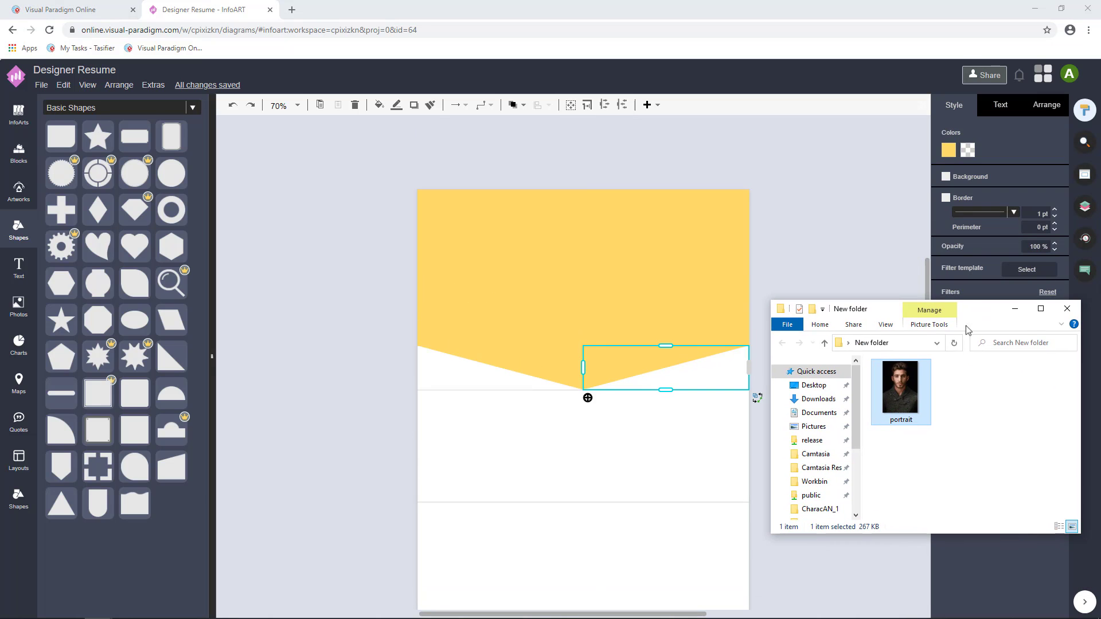
drag(865, 358, 499, 242)
drag(564, 388, 505, 271)
drag(582, 127, 520, 215)
Add the CONTACT US text block beside the lower part of the portrait and enlarge it slightly.
click(19, 275)
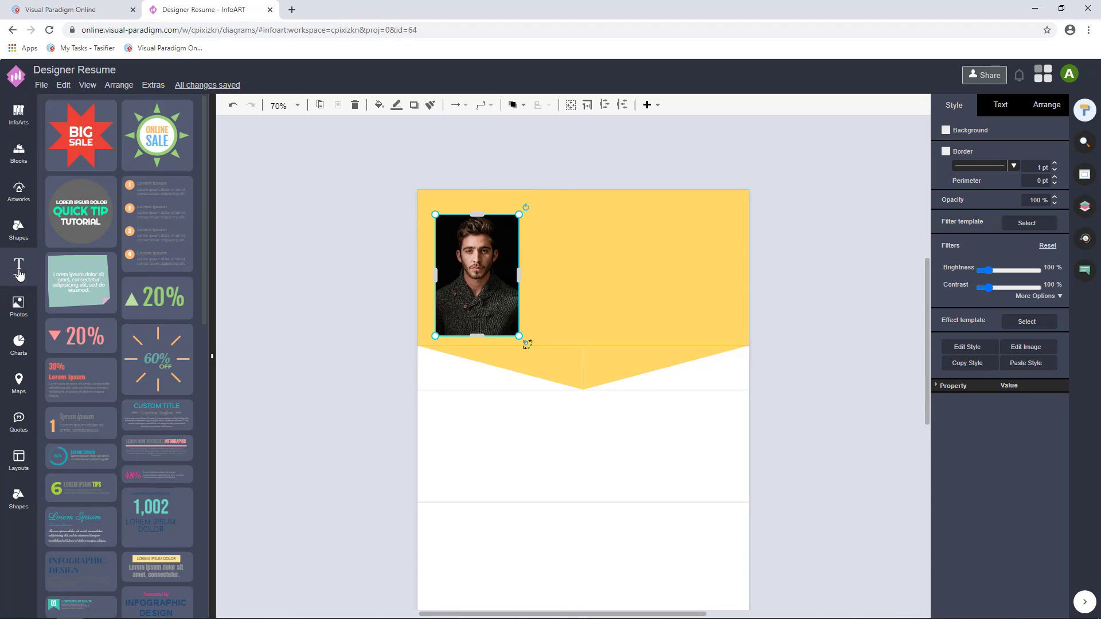
scroll(200, 335, down, 3)
scroll(200, 335, down, 2)
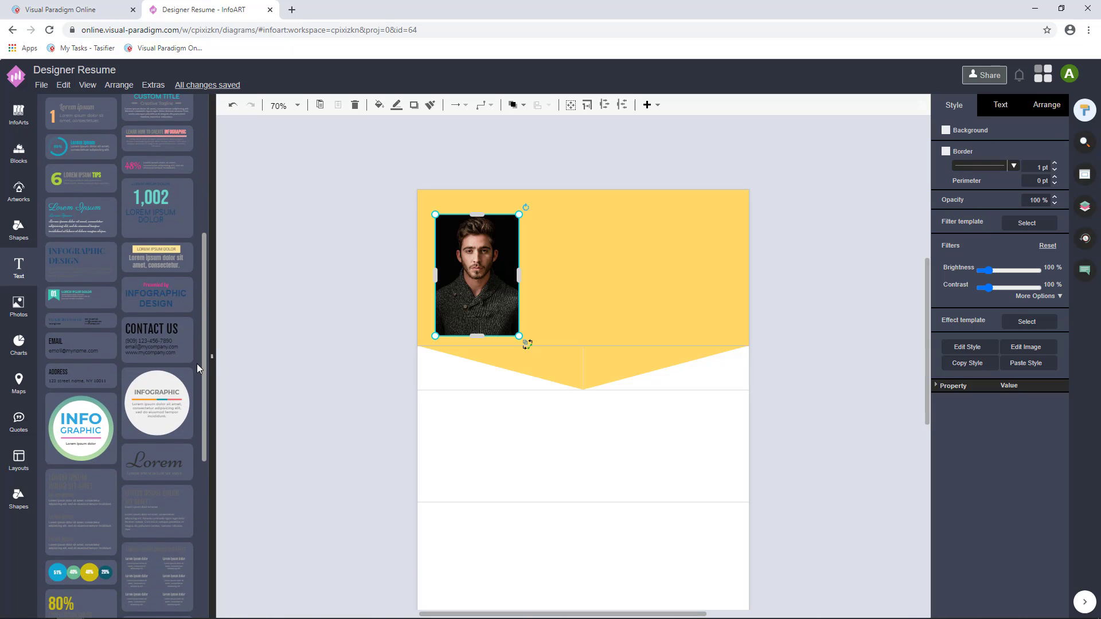
drag(156, 338, 525, 289)
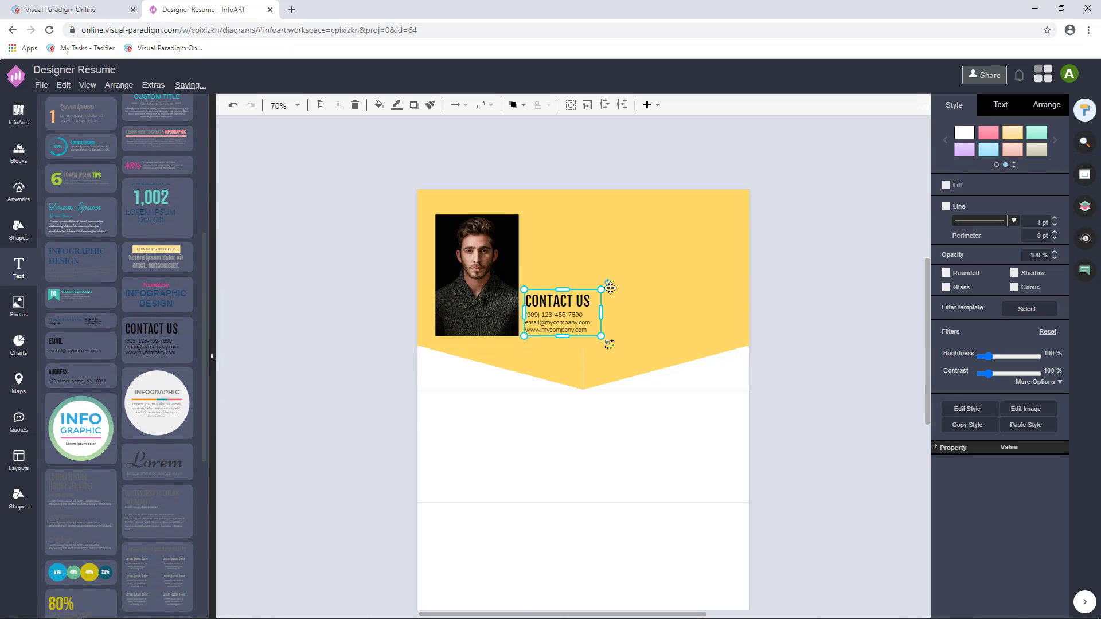
drag(606, 291, 617, 278)
Replace the contact heading with the person's full name and the lines below with Graphic Designer, the e-mail address and the phone number.
double_click(589, 293)
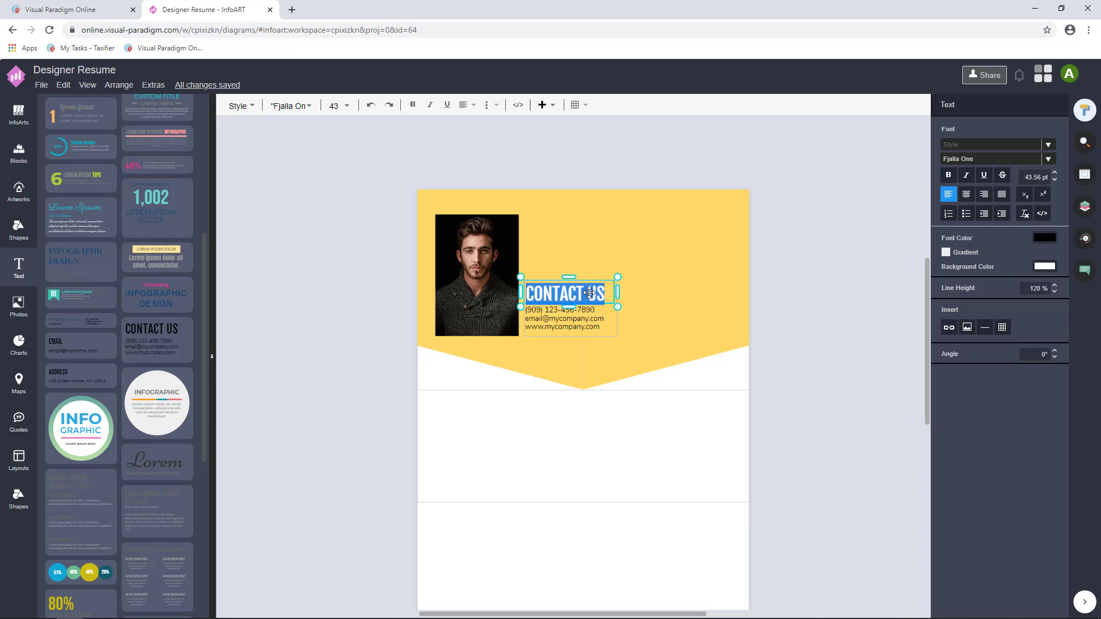
text(JOHN DOE)
triple_click(589, 310)
text(Graphic Designer)
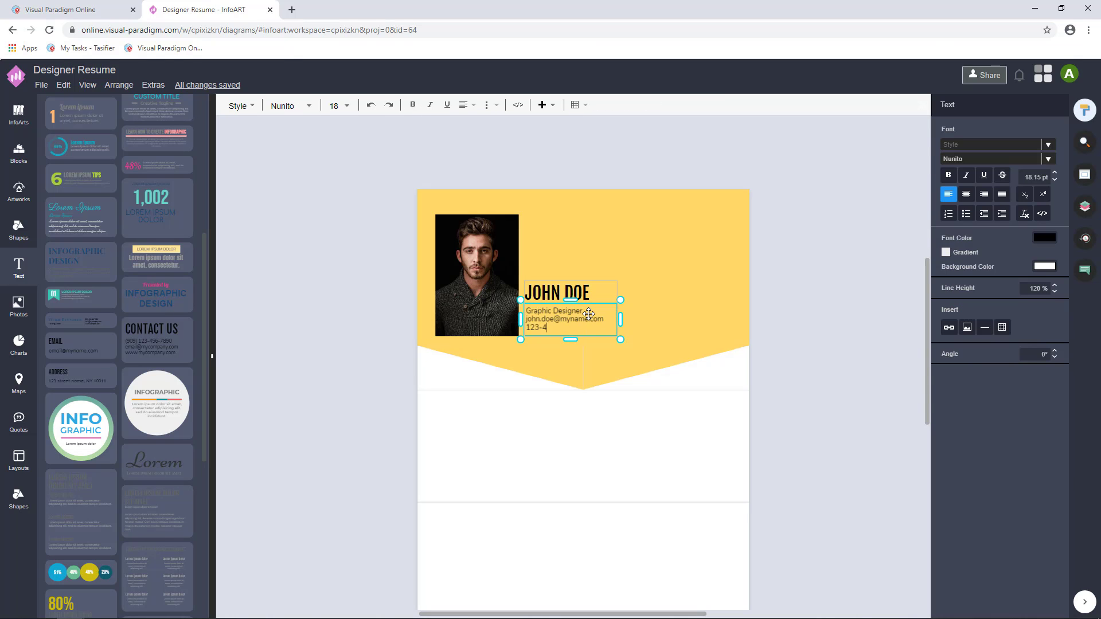
text(90)
Search the artworks for Adobe and place the colored Ps, Ai and Ae icons in a row in the header.
click(19, 192)
click(71, 106)
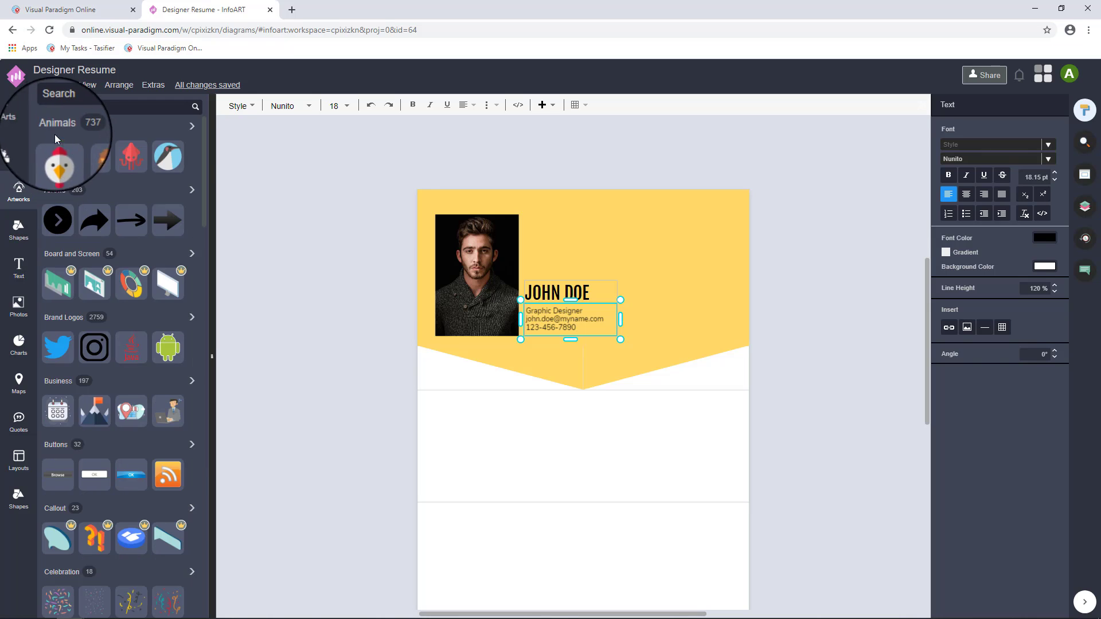
text(Adobe)
drag(167, 319, 599, 234)
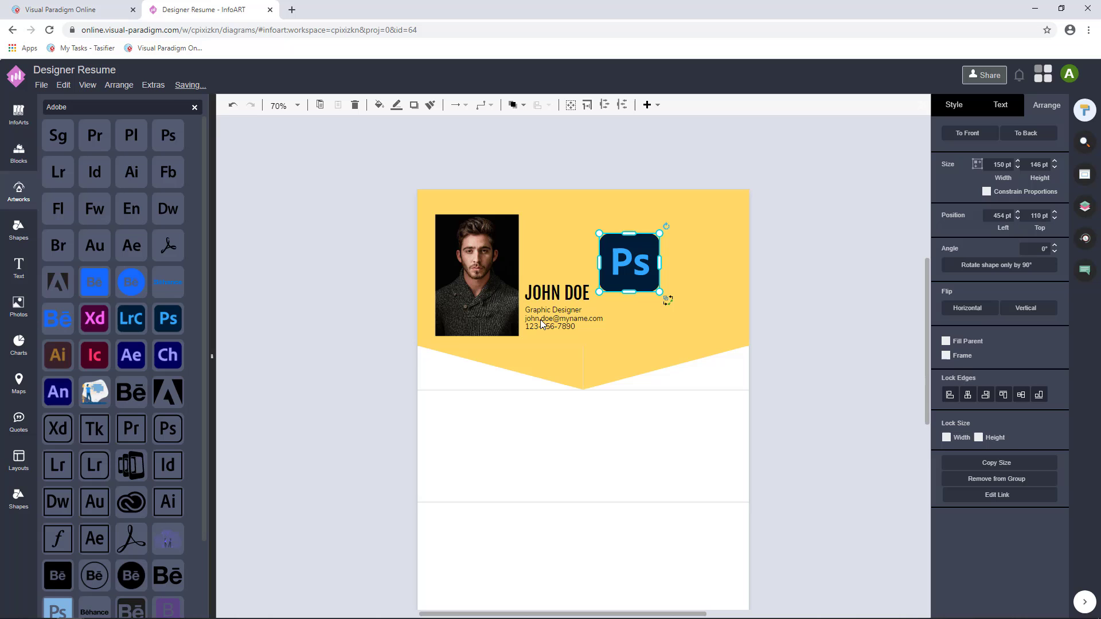
drag(542, 324, 668, 234)
drag(131, 355, 766, 263)
Find the yellow JS logo with js and the orange Office logo with office 365, and add both below the Adobe icons.
click(195, 107)
text(js)
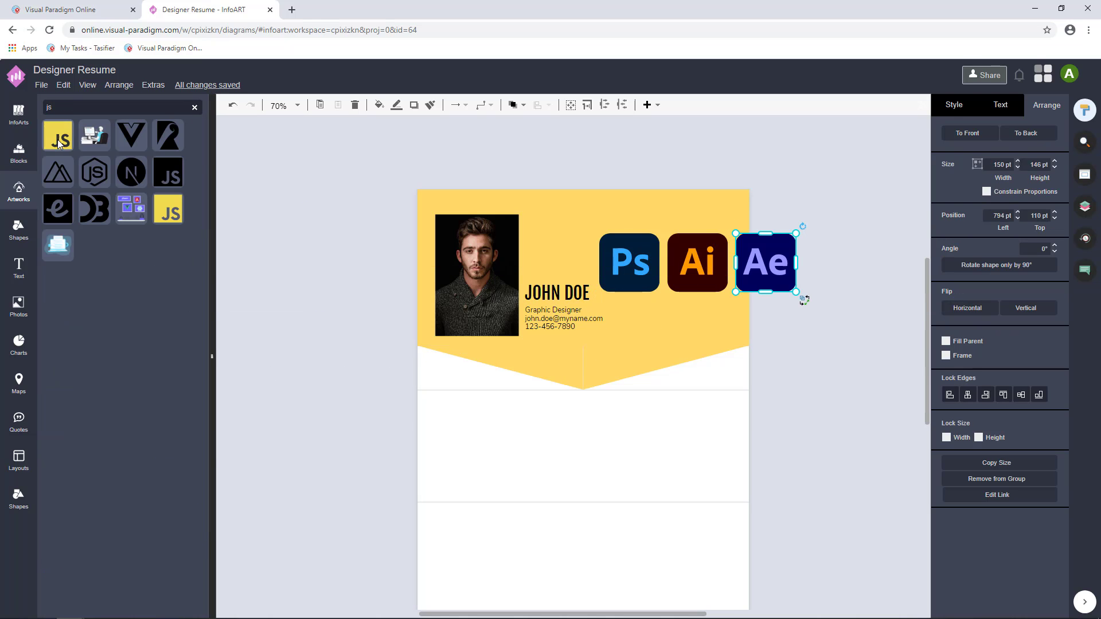
click(58, 136)
click(195, 109)
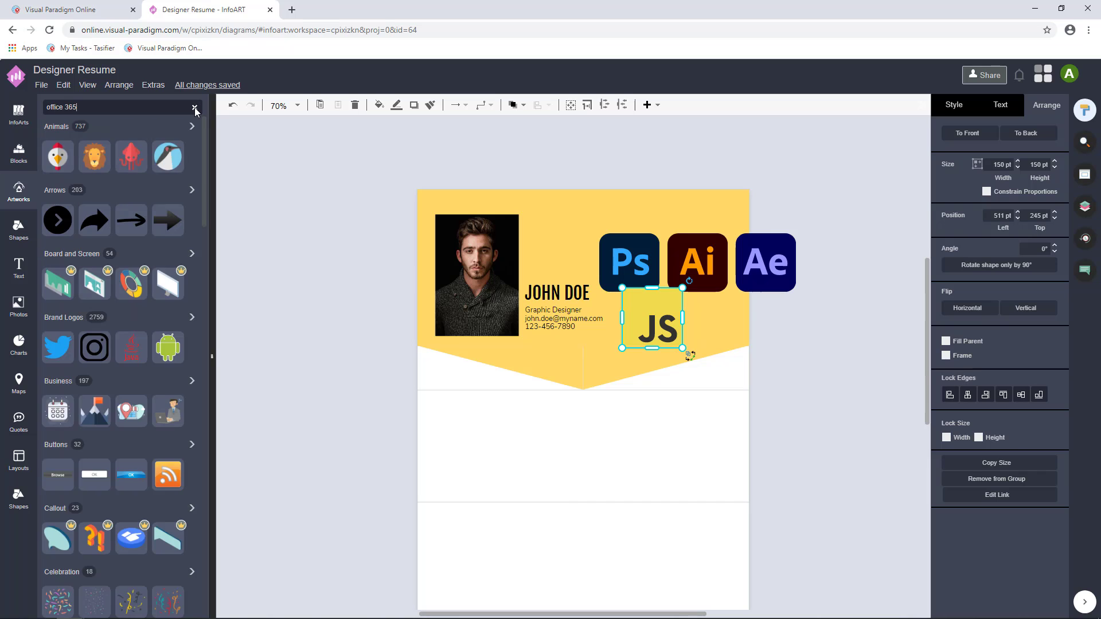
click(94, 282)
Shrink the Ps icon to 90 by 87.6 pt and apply the same size to the Ai, Ae, JS and Office icons.
click(660, 290)
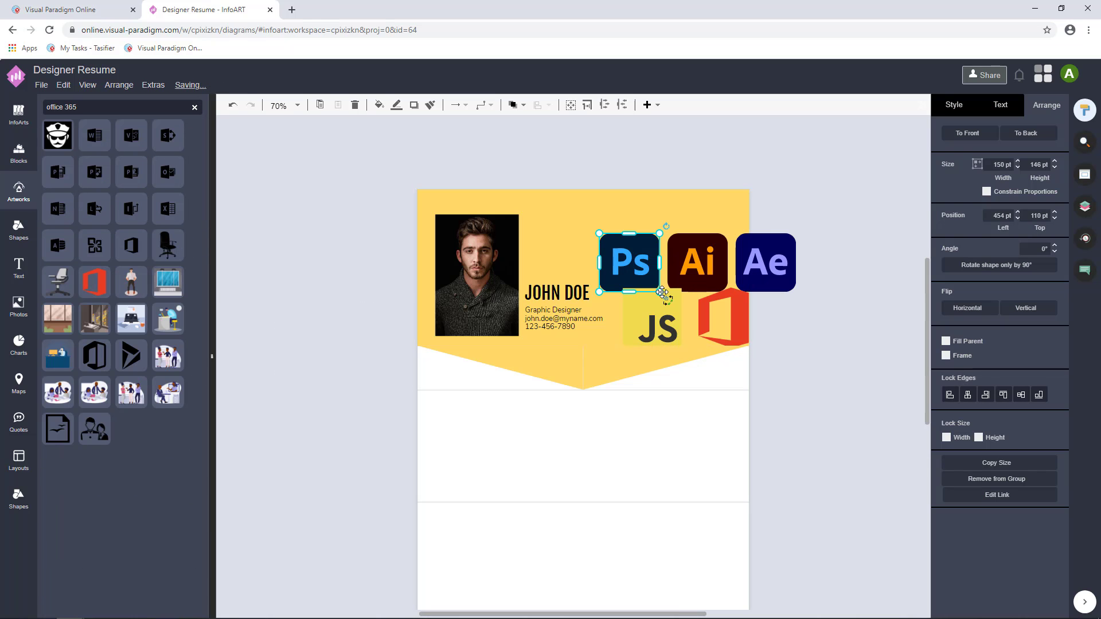
drag(660, 291, 635, 268)
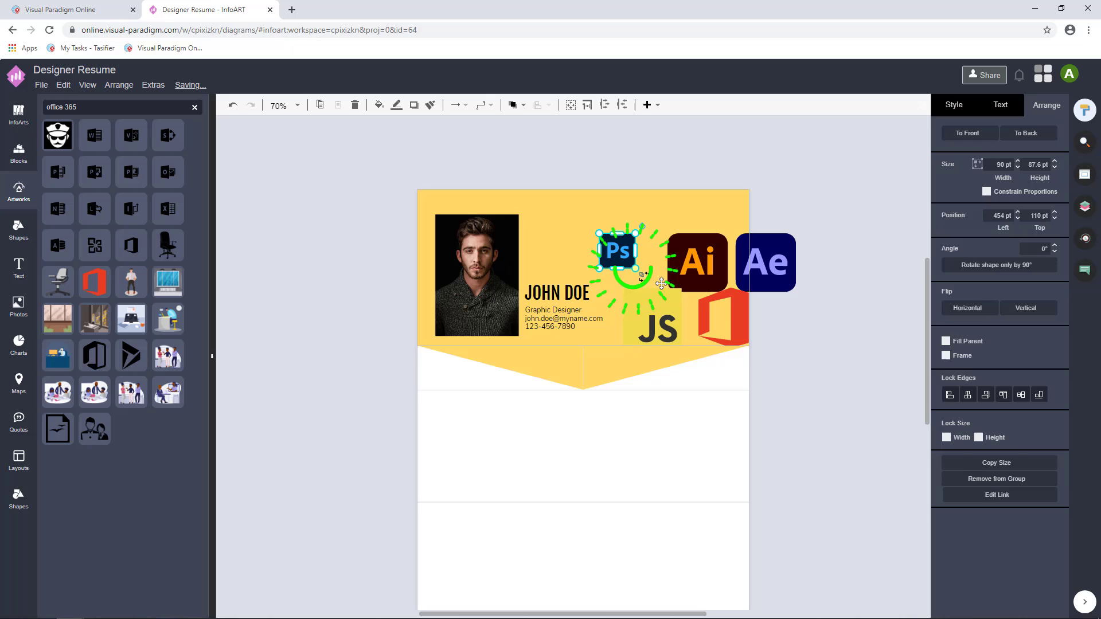
click(979, 463)
click(702, 265)
shift+click(756, 265)
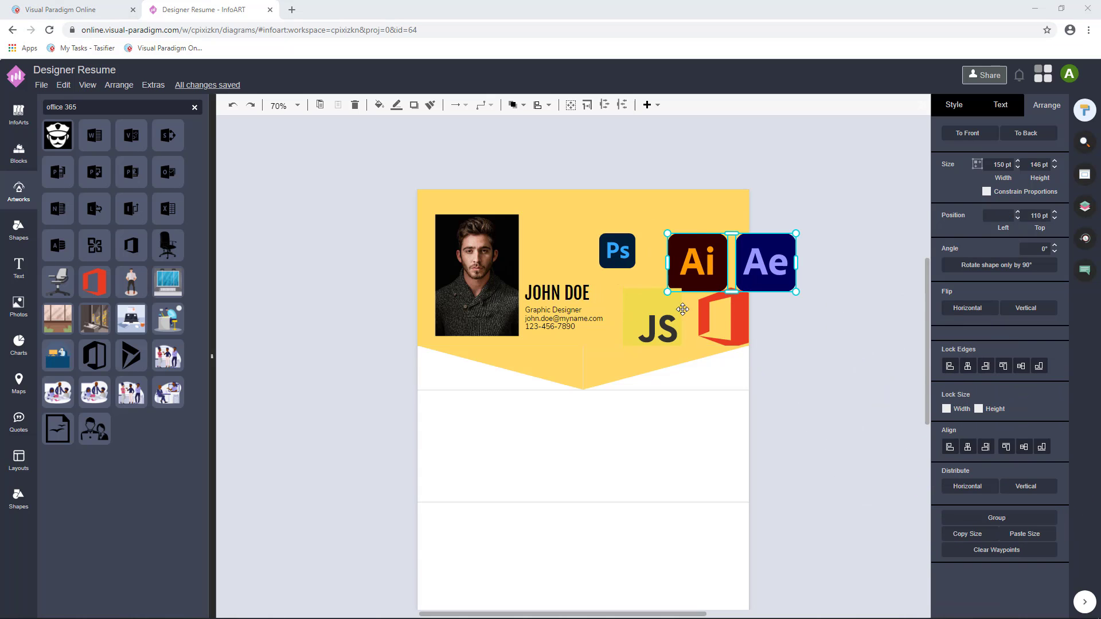
shift+click(682, 310)
shift+click(723, 318)
click(1025, 534)
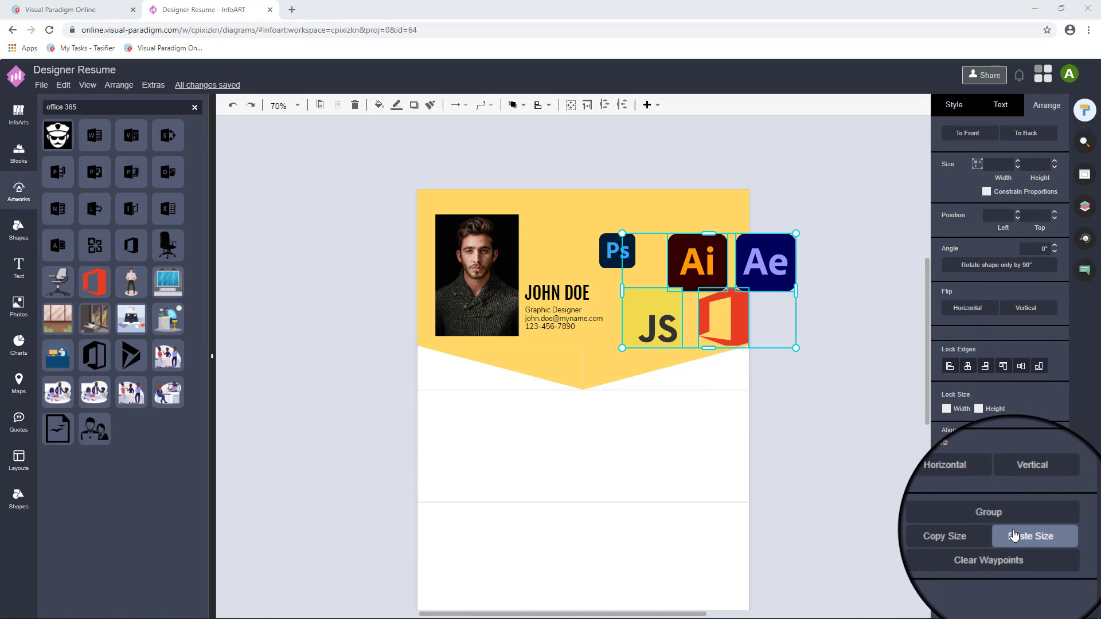
click(994, 519)
Move the Ai and Ae icons close beside Ps and bring the JS and Office icons up into a row beneath them.
click(686, 251)
drag(685, 251, 660, 251)
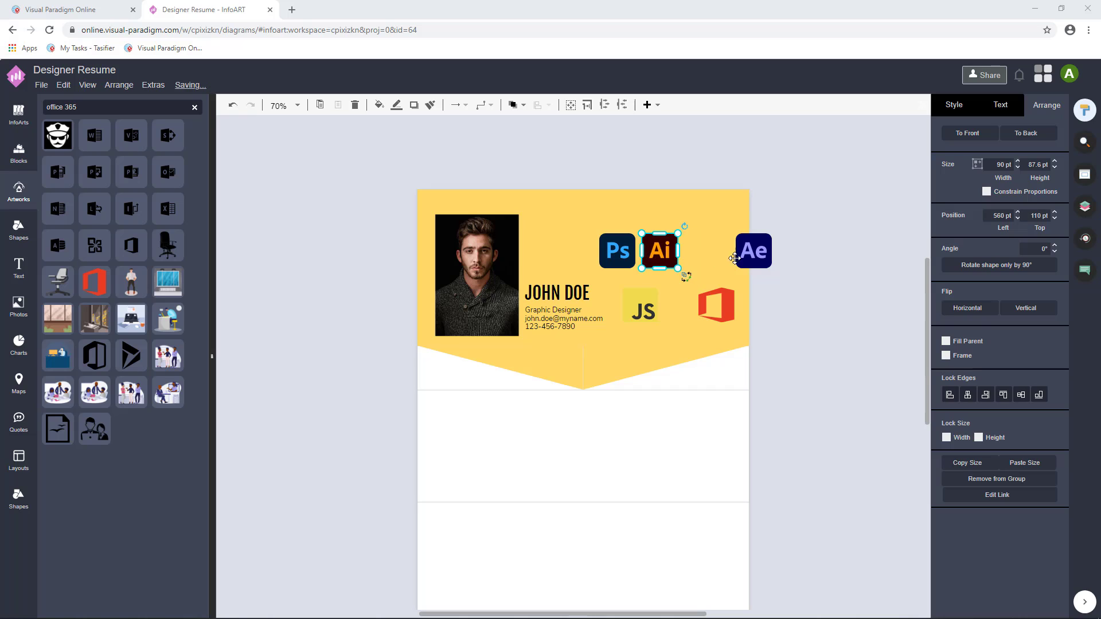
drag(734, 259, 684, 258)
click(654, 313)
drag(654, 313, 685, 293)
Change the JS icon's yellow square to pink.
click(645, 291)
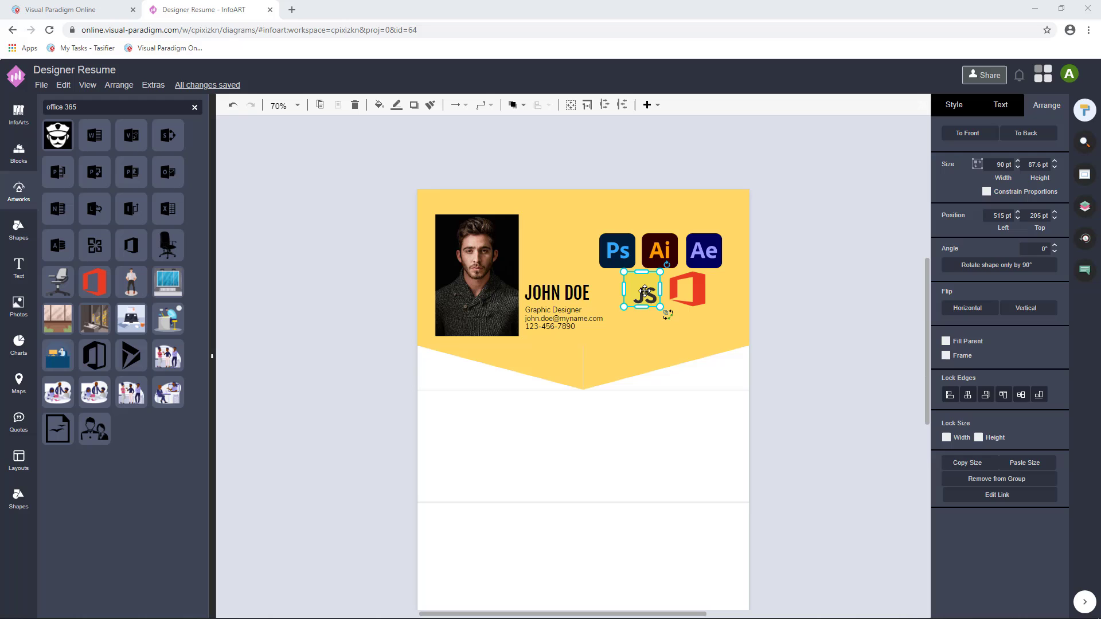
click(955, 106)
click(949, 149)
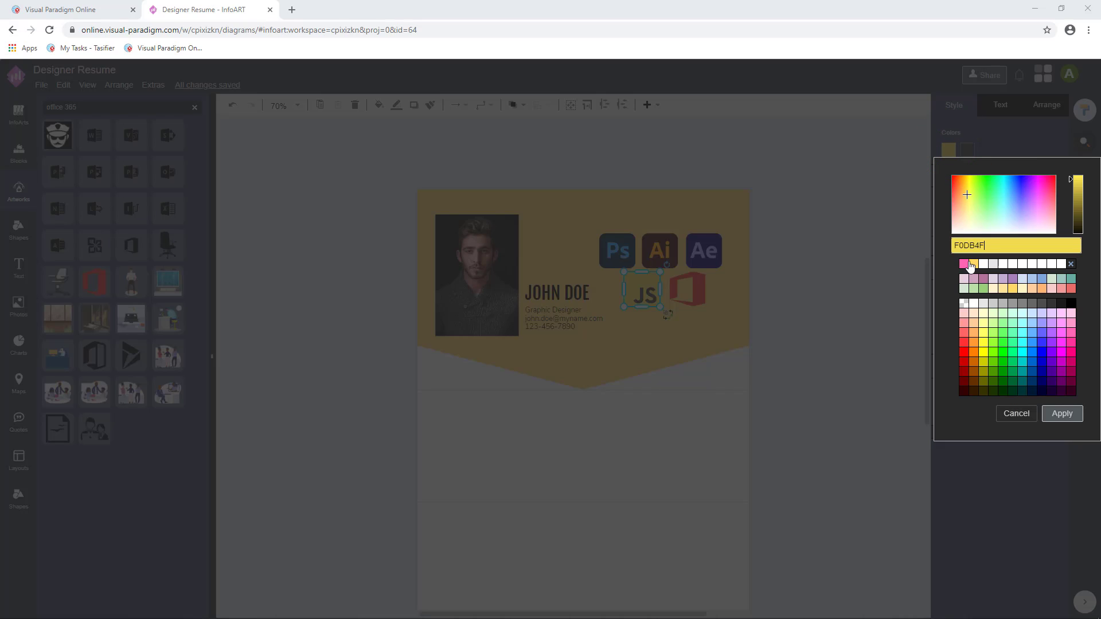
click(967, 264)
click(1066, 414)
Select all five software icons and move them together lower in the header, bottom-aligned with the portrait.
scroll(696, 321, up, 3)
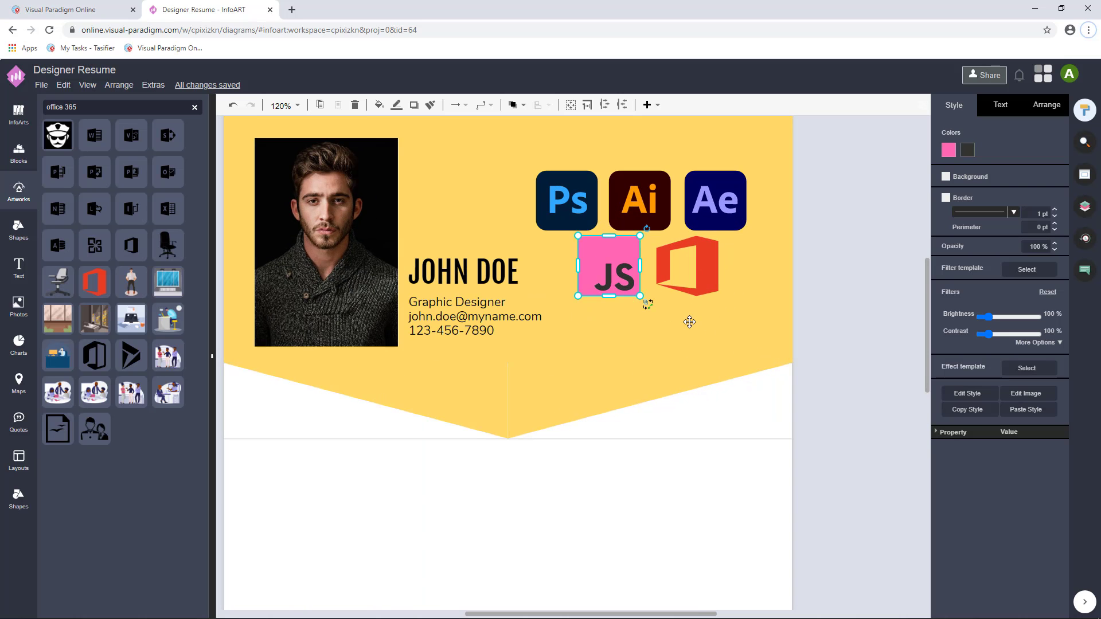
drag(926, 364, 926, 347)
drag(685, 615, 663, 614)
click(631, 265)
shift+click(700, 265)
shift+click(769, 269)
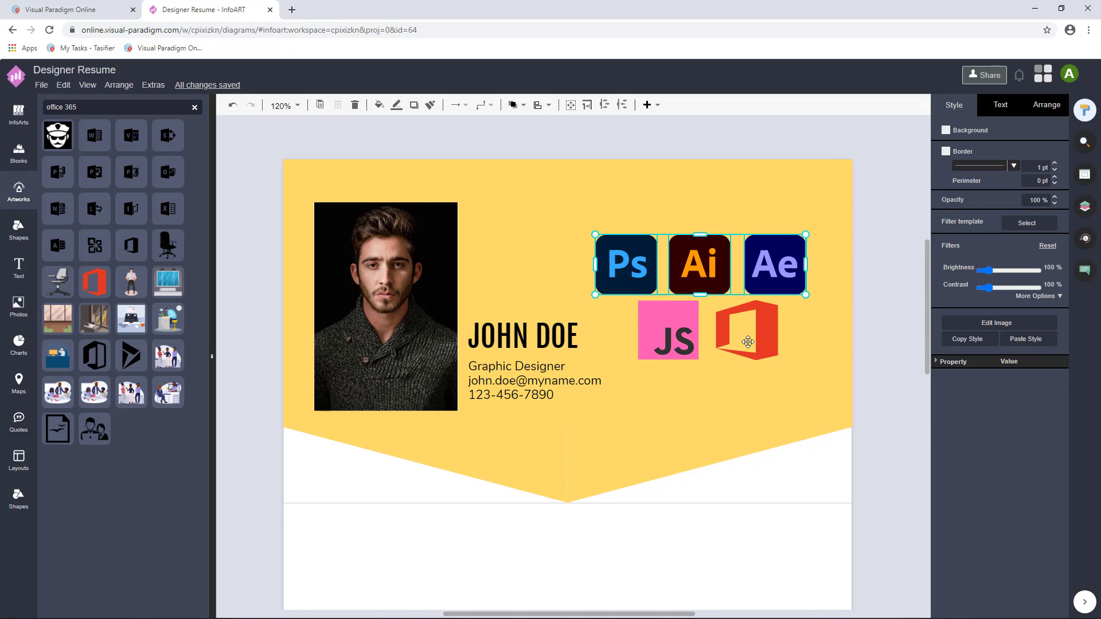
shift+click(747, 341)
shift+click(682, 344)
drag(714, 280, 736, 328)
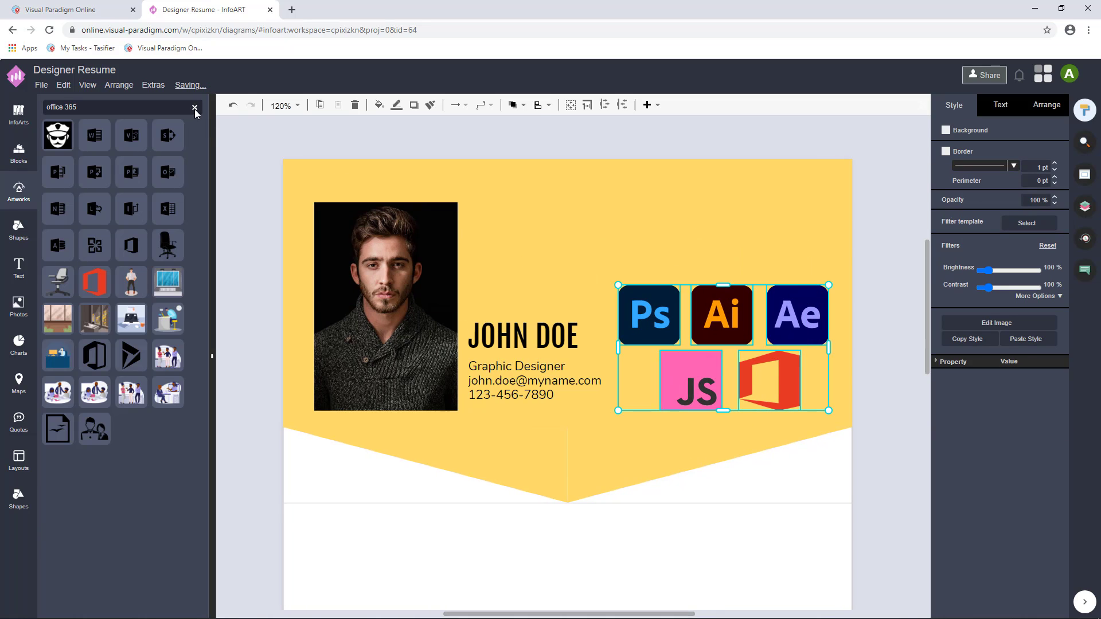
Add a SKILLS heading above the software icons using the EMAIL text block without its address line.
click(194, 107)
click(27, 267)
drag(64, 342, 711, 227)
click(651, 281)
key(Delete)
click(644, 263)
click(644, 262)
double_click(691, 241)
text(SKILLS)
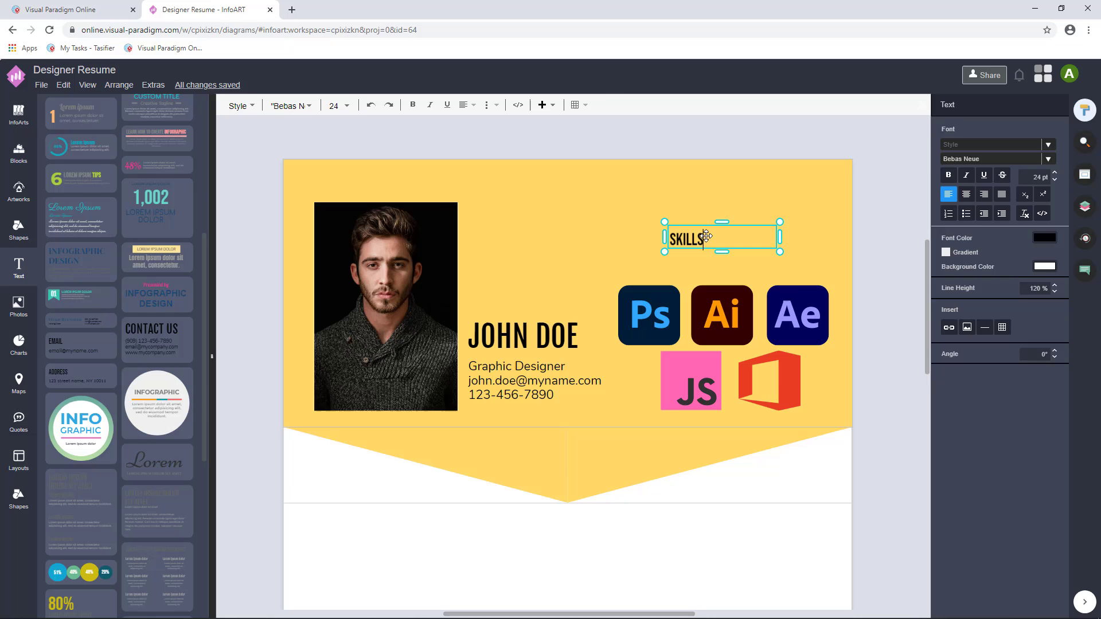
key(Escape)
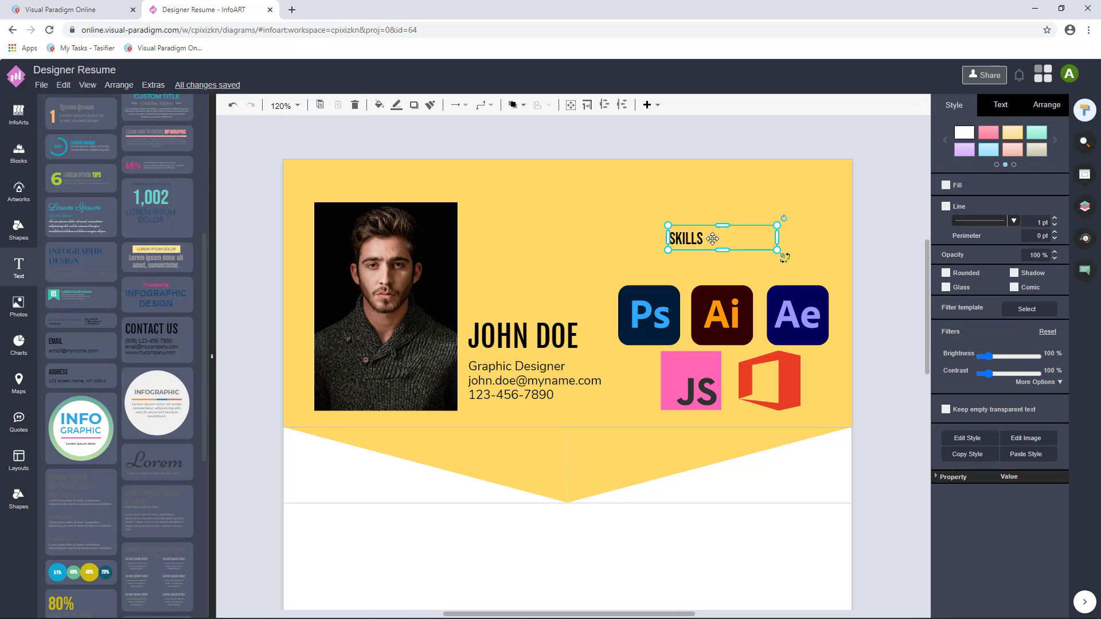
Enlarge the SKILLS heading's box, set its text to 35 pt centered, and position it over the software icons.
drag(777, 250, 809, 257)
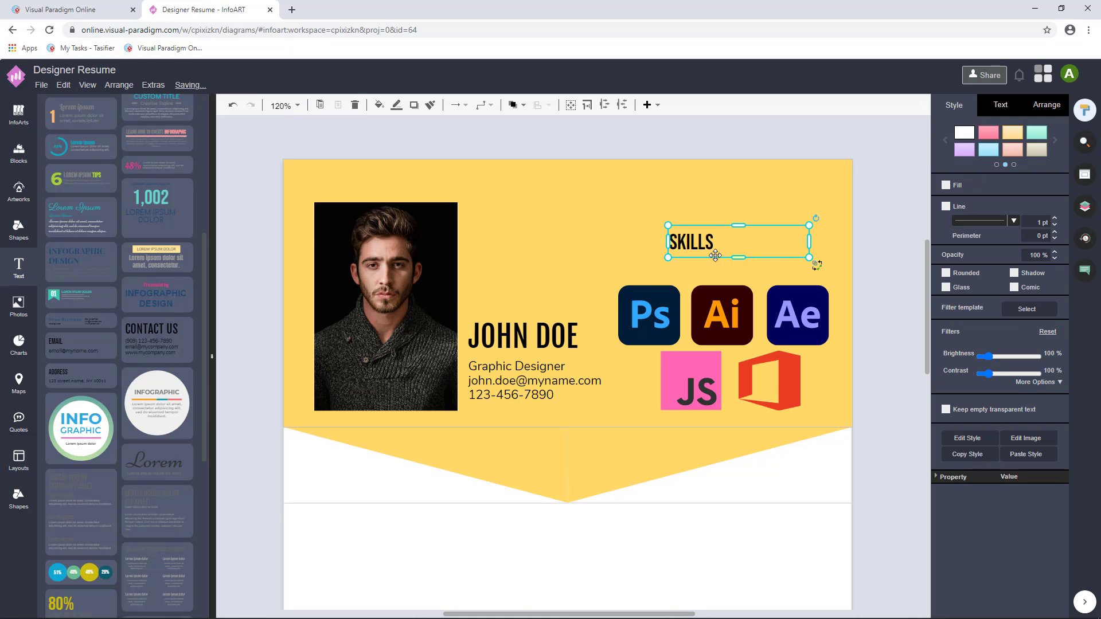
click(998, 105)
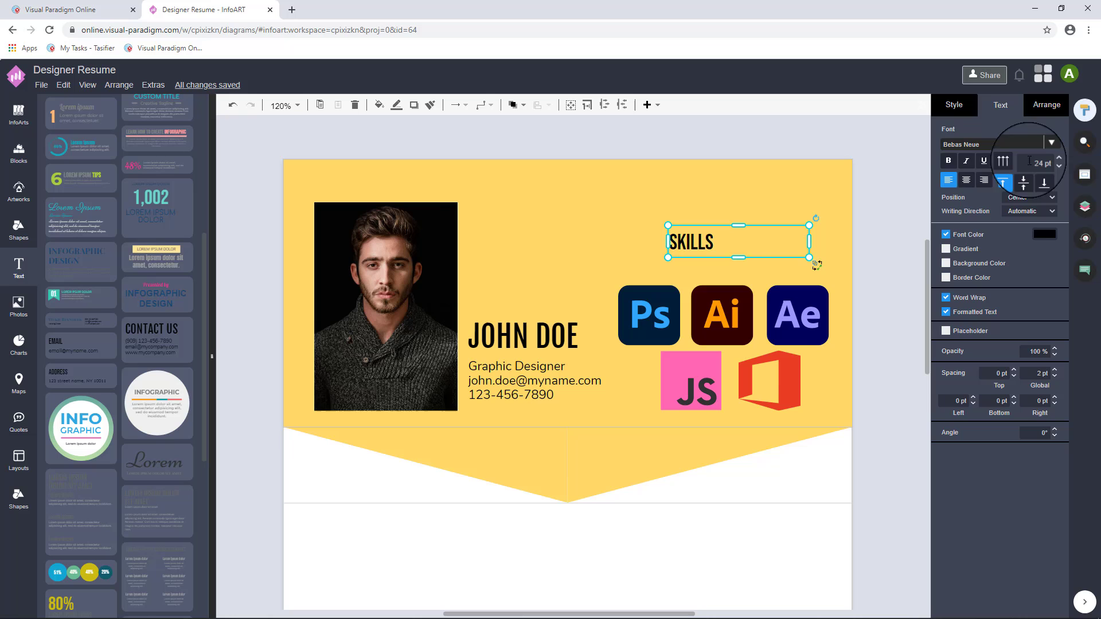
text(35)
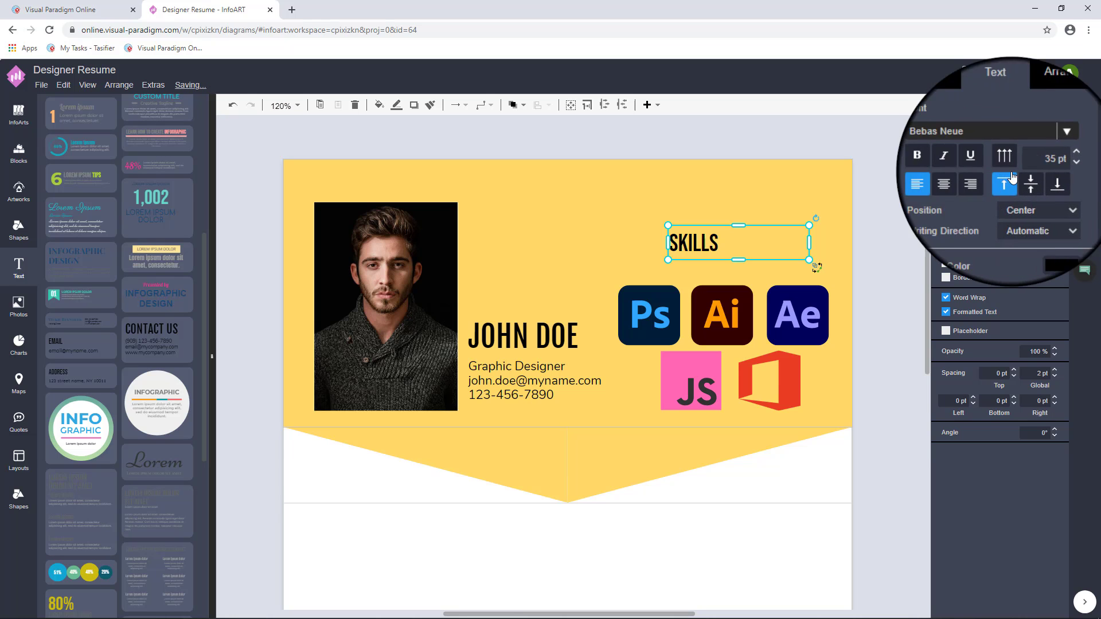
click(968, 184)
drag(748, 243, 736, 254)
Extend the blank section under the header slightly upward and fill it with light gray.
scroll(737, 254, down, 1)
drag(925, 265, 925, 314)
click(596, 336)
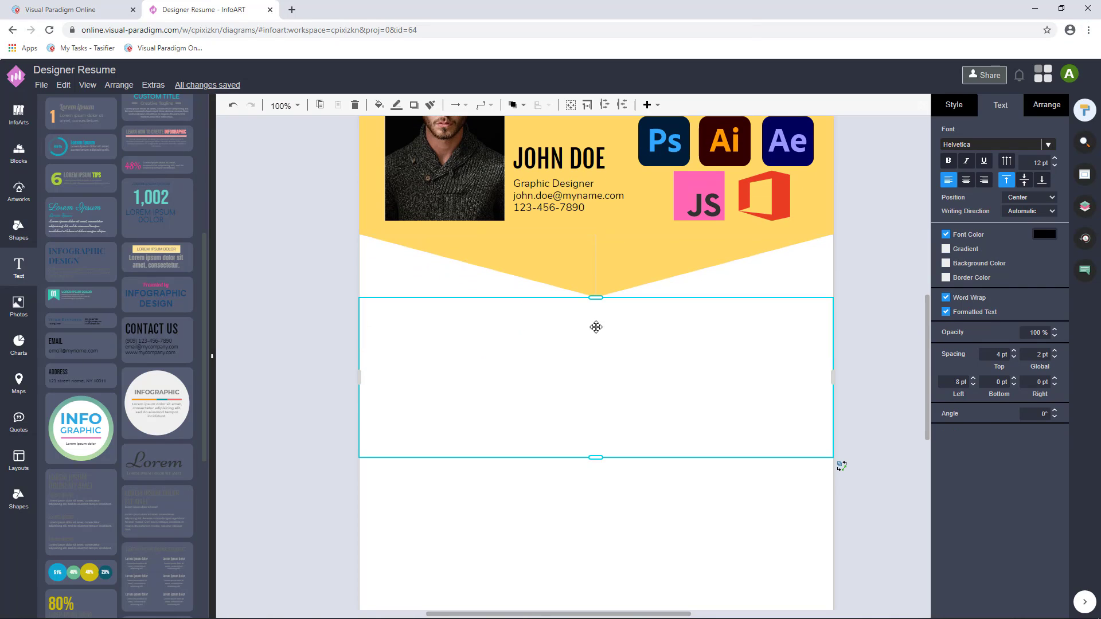
drag(597, 299, 599, 279)
click(954, 106)
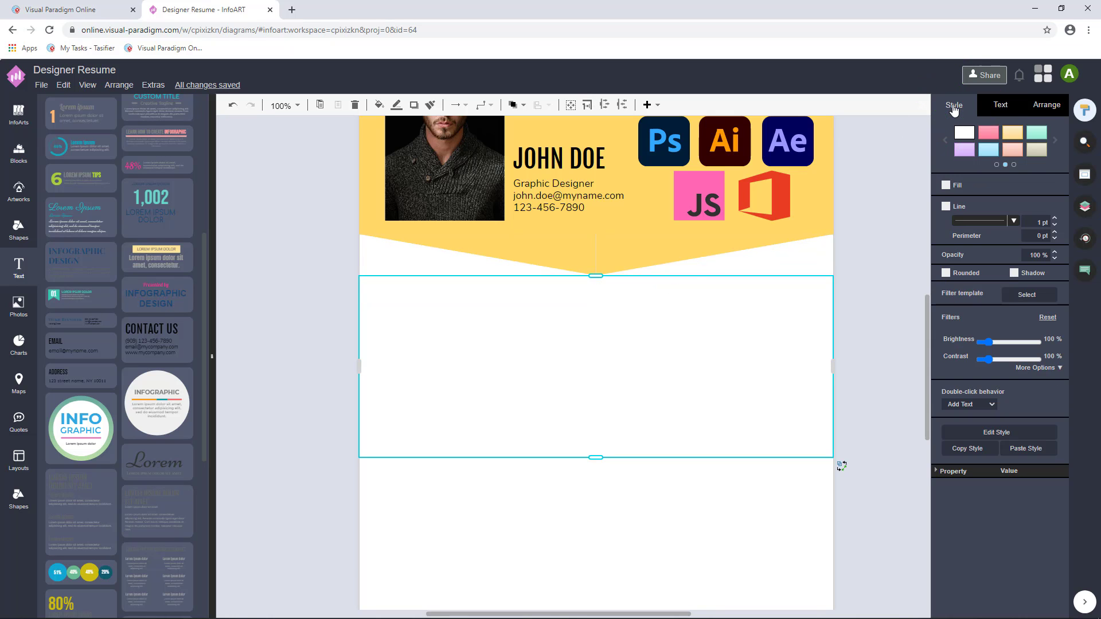
click(946, 186)
click(1042, 185)
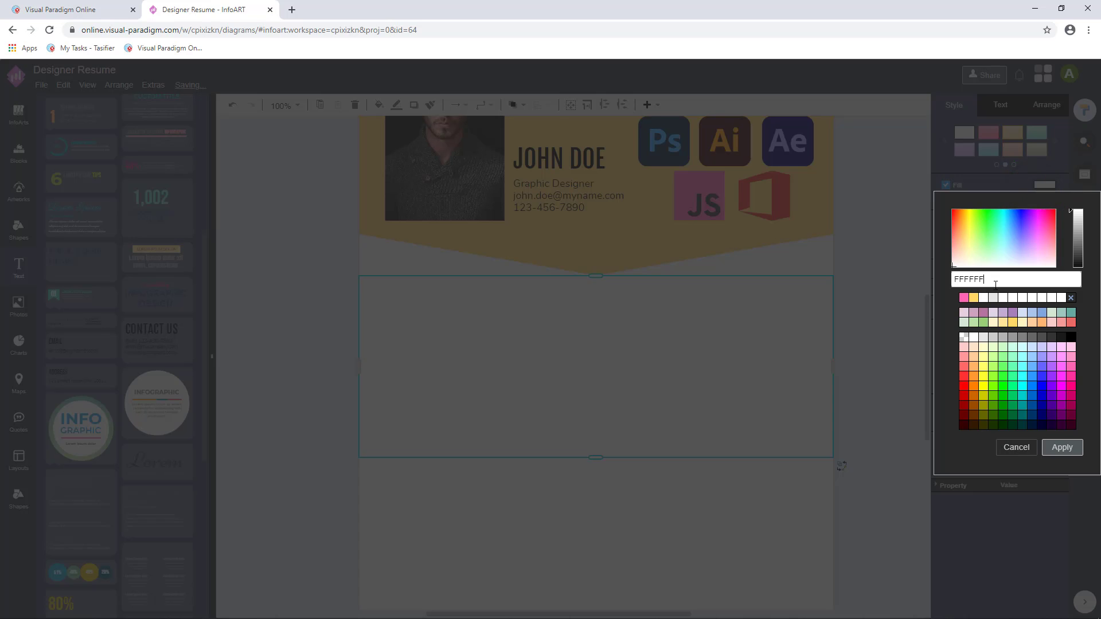
click(1062, 448)
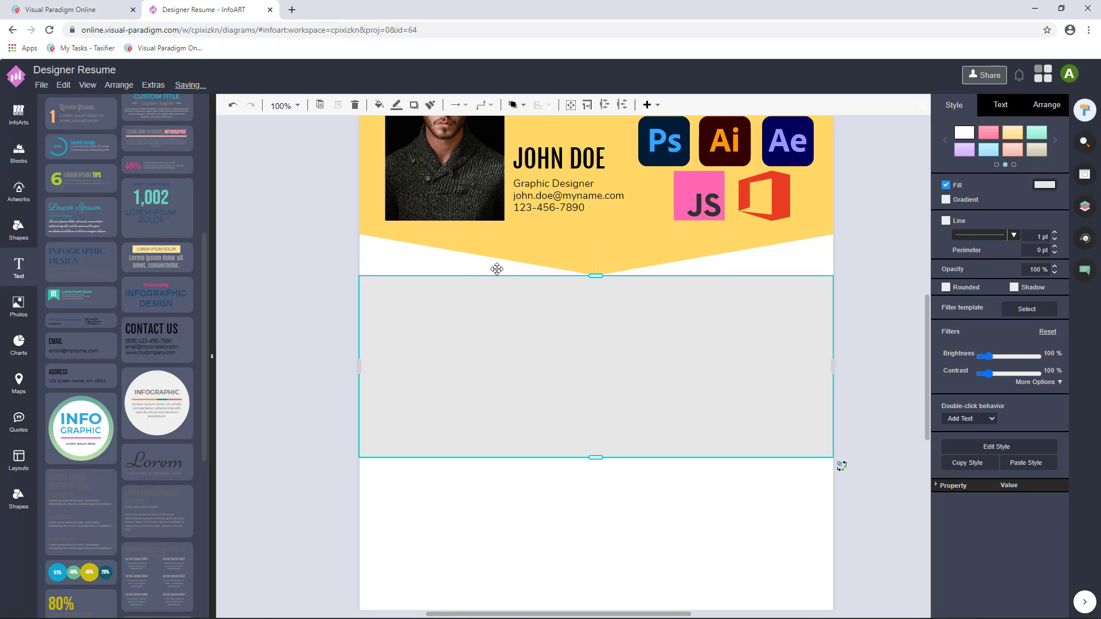
Give both triangle shapes under the header the same light gray background and raise the gray section's upper edge slightly.
click(497, 269)
click(1041, 132)
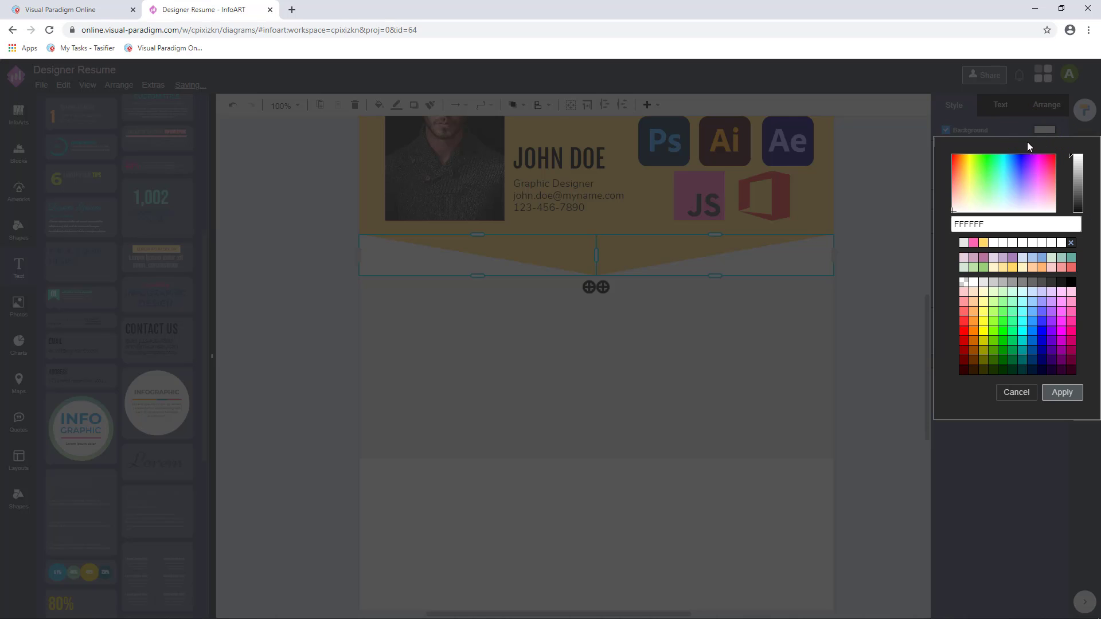
click(966, 243)
click(1053, 392)
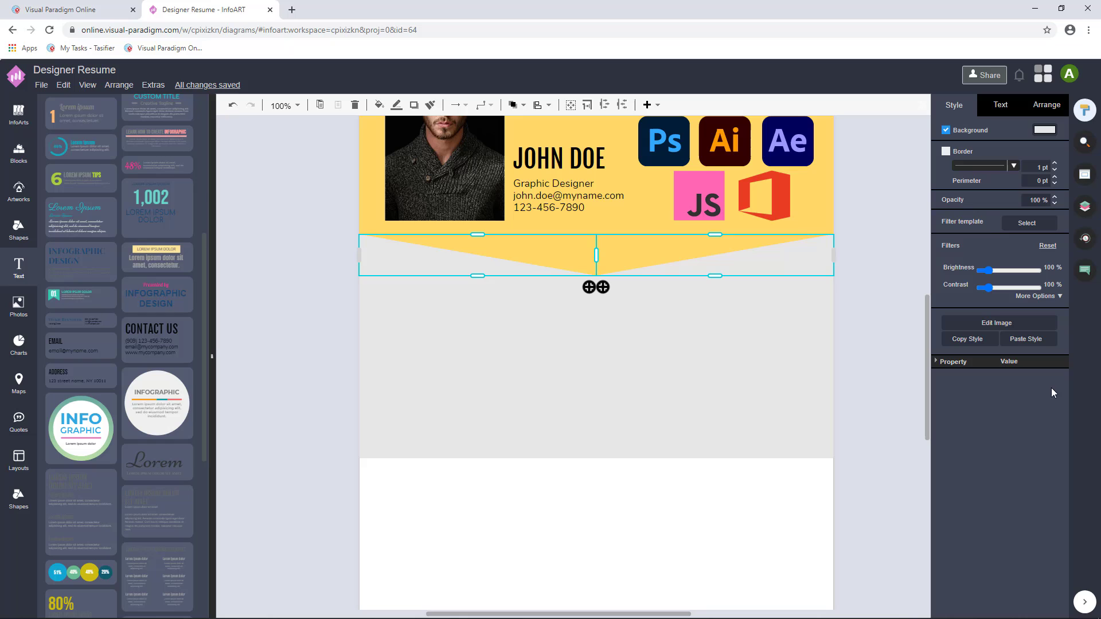
click(595, 312)
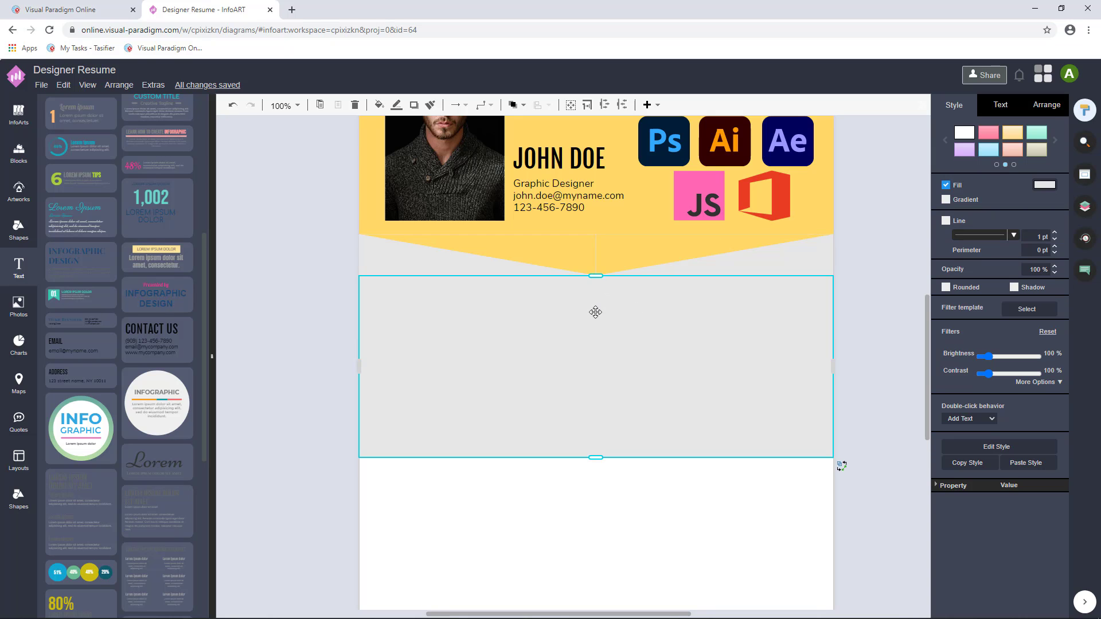
drag(595, 272, 596, 266)
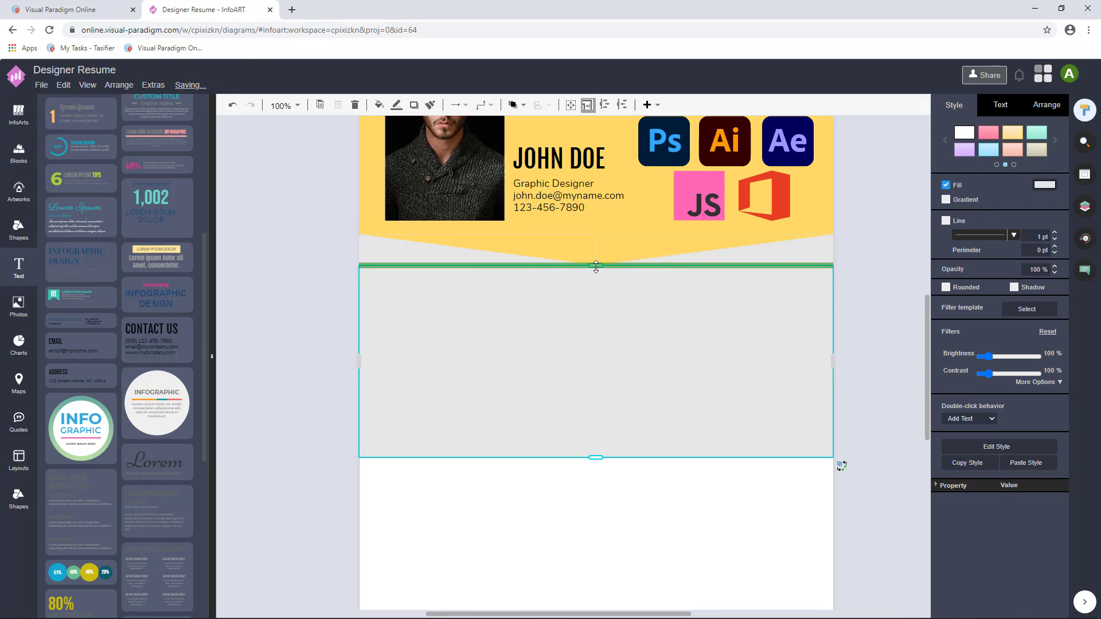
Add an EDUCATION heading in the gray section using the EMAIL text block without its address line.
drag(73, 346, 393, 351)
click(391, 316)
key(Delete)
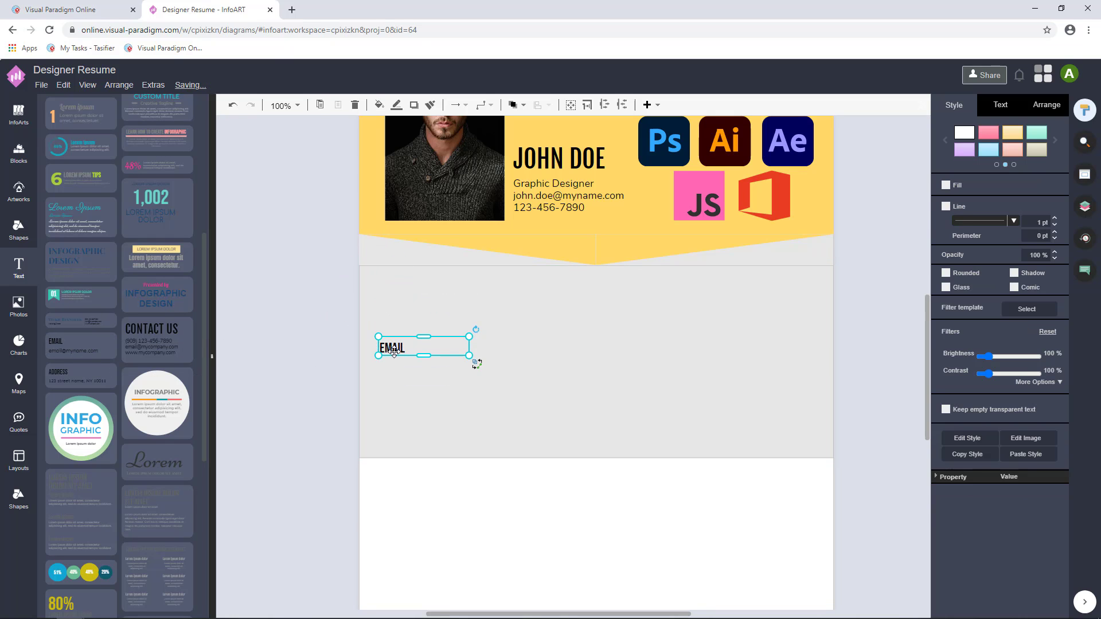
text(EDUCATION)
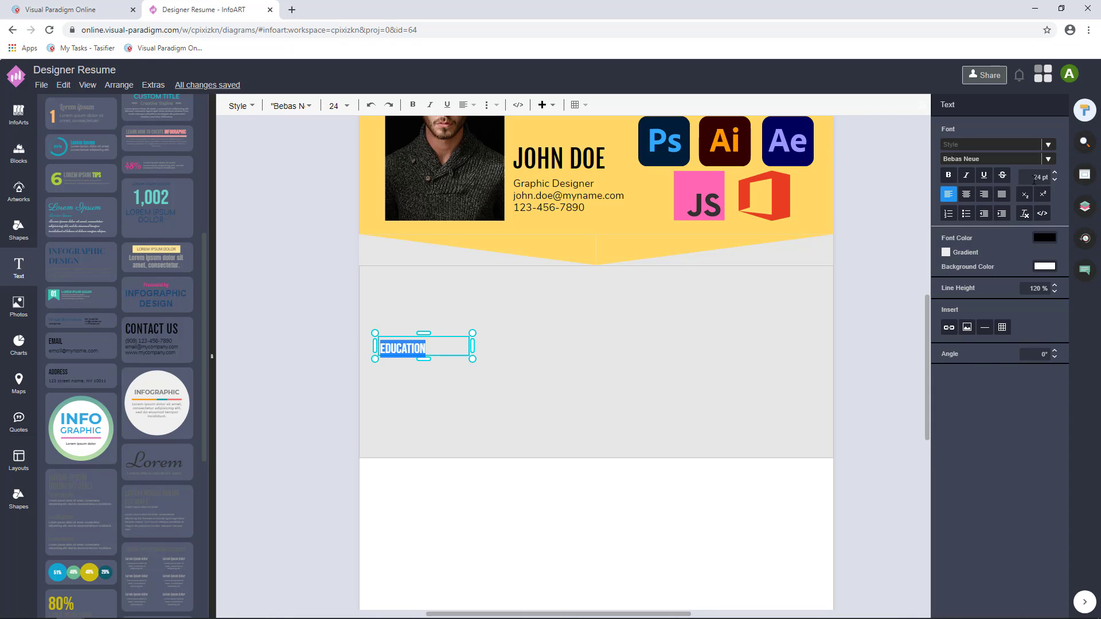
text(37)
Set the EDUCATION heading to 37 pt and move it to the upper-left area of the gray section.
key(Return)
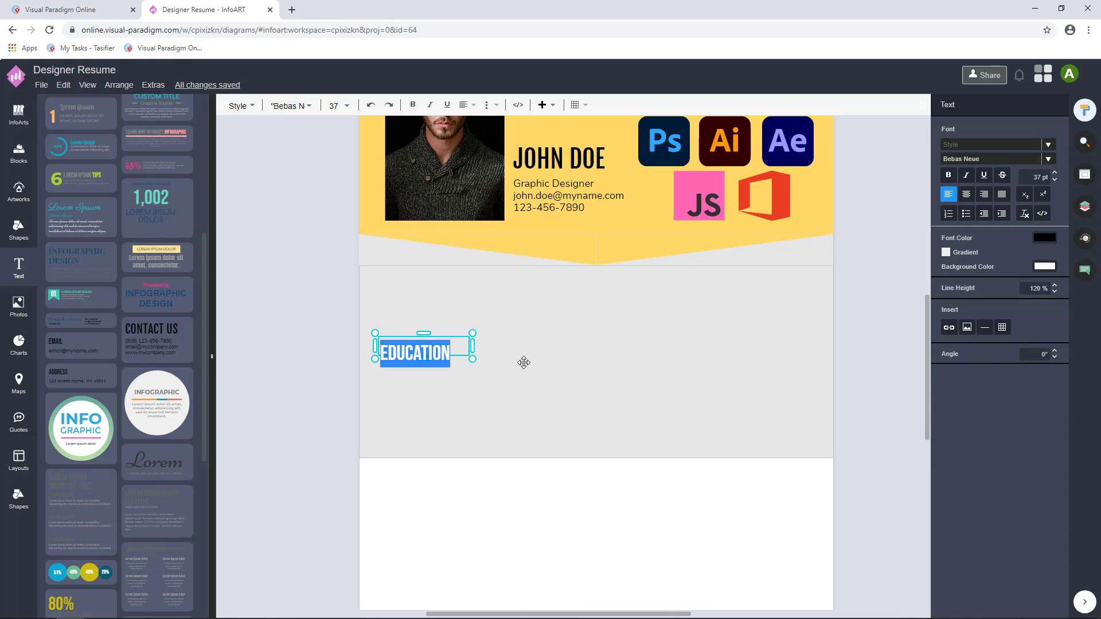
click(462, 352)
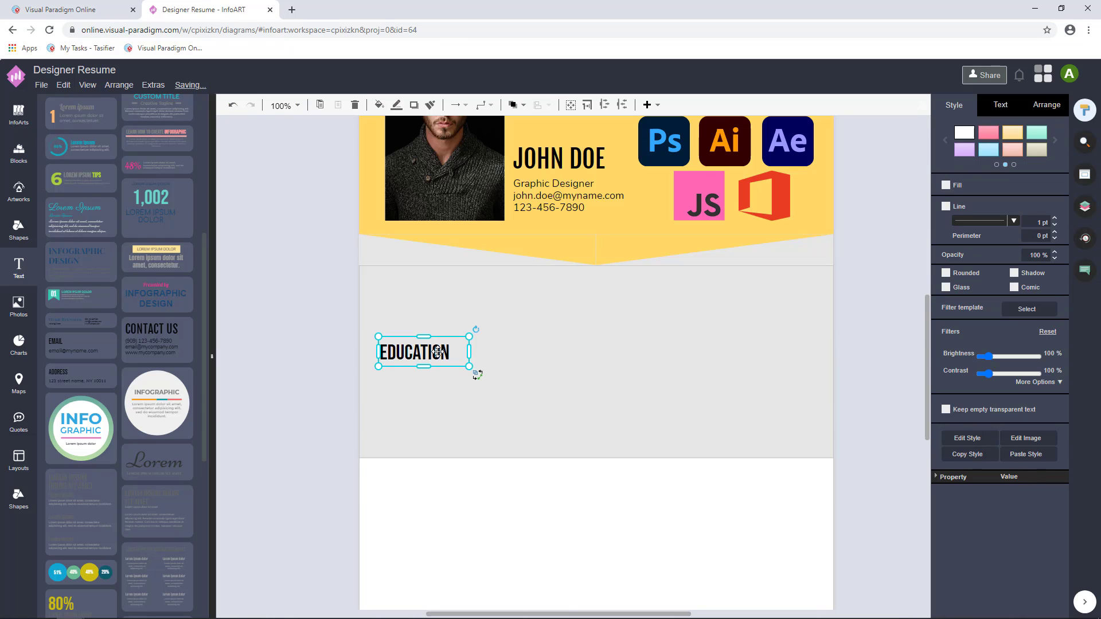
drag(439, 346, 462, 298)
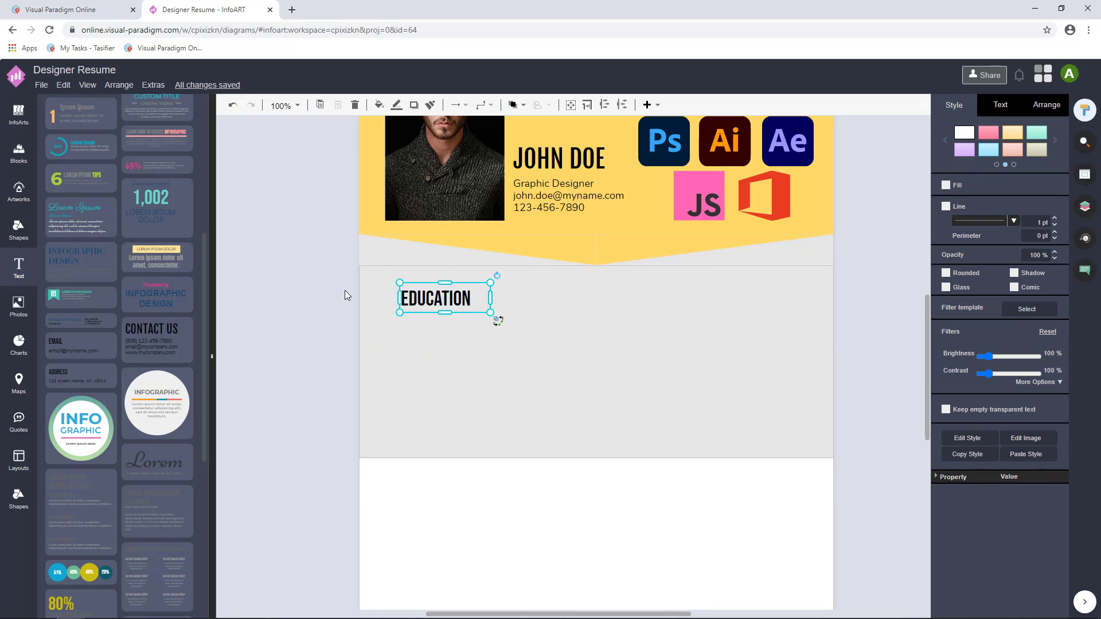
Add the dated listing with orange dots from the Listings infographics beside the EDUCATION heading and enlarge it to nearly the page's edge.
scroll(172, 279, up, 5)
click(23, 121)
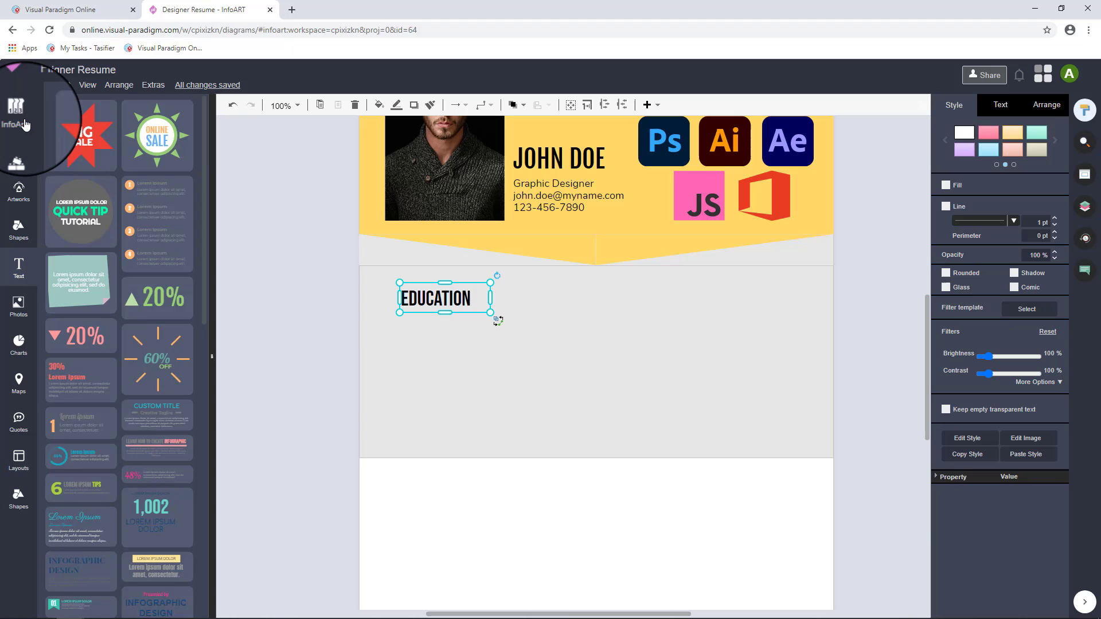
click(86, 115)
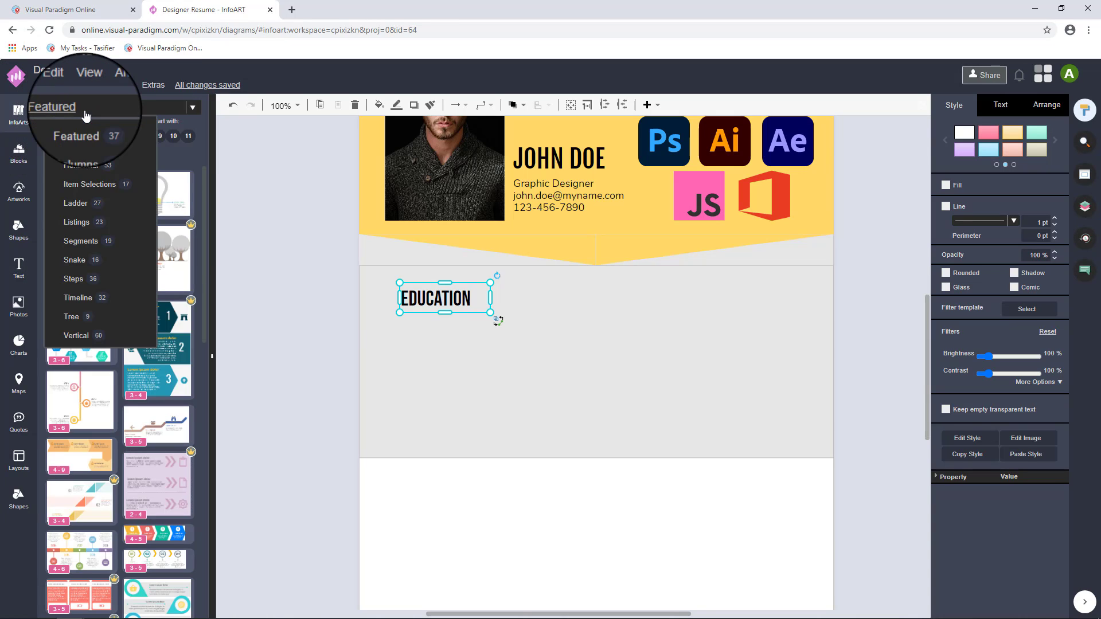
click(86, 222)
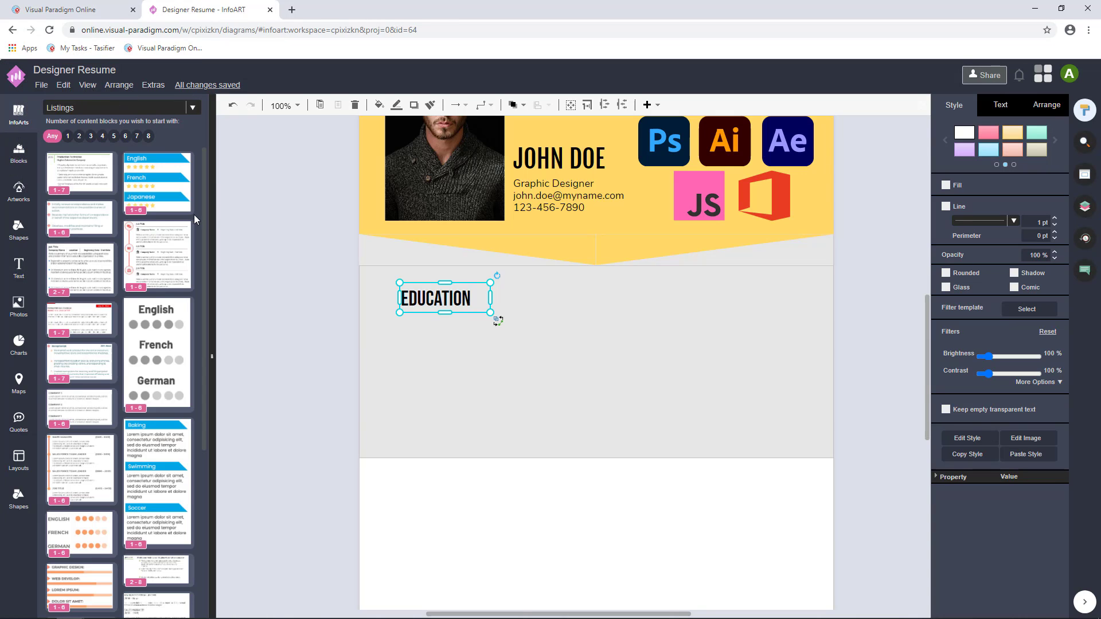
drag(204, 228, 208, 410)
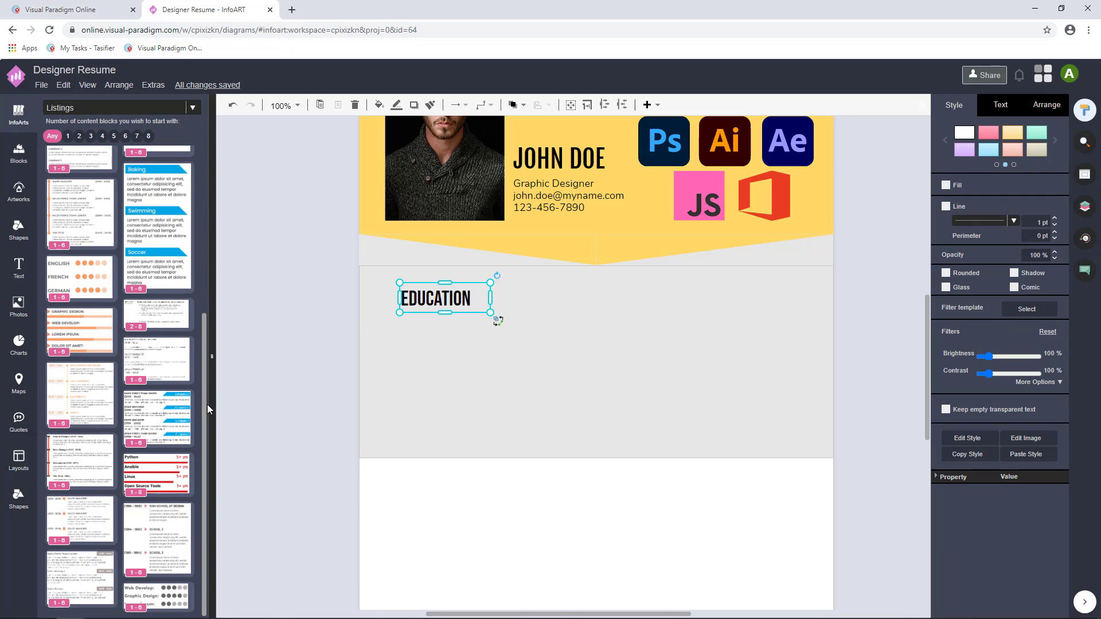
drag(90, 521, 435, 373)
drag(497, 284, 496, 281)
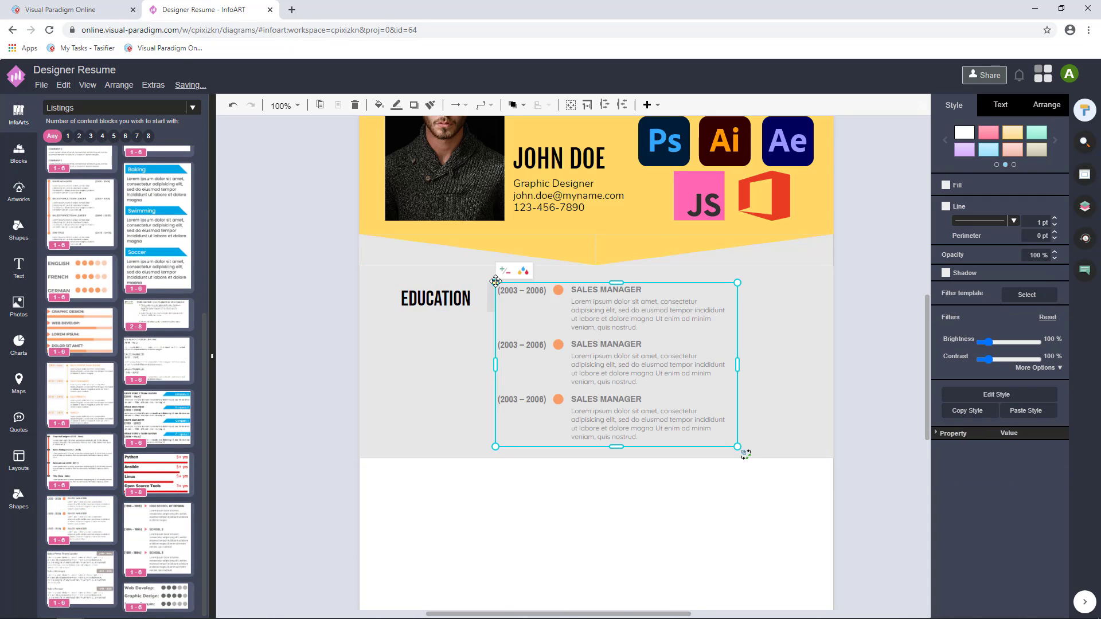
drag(739, 447, 829, 510)
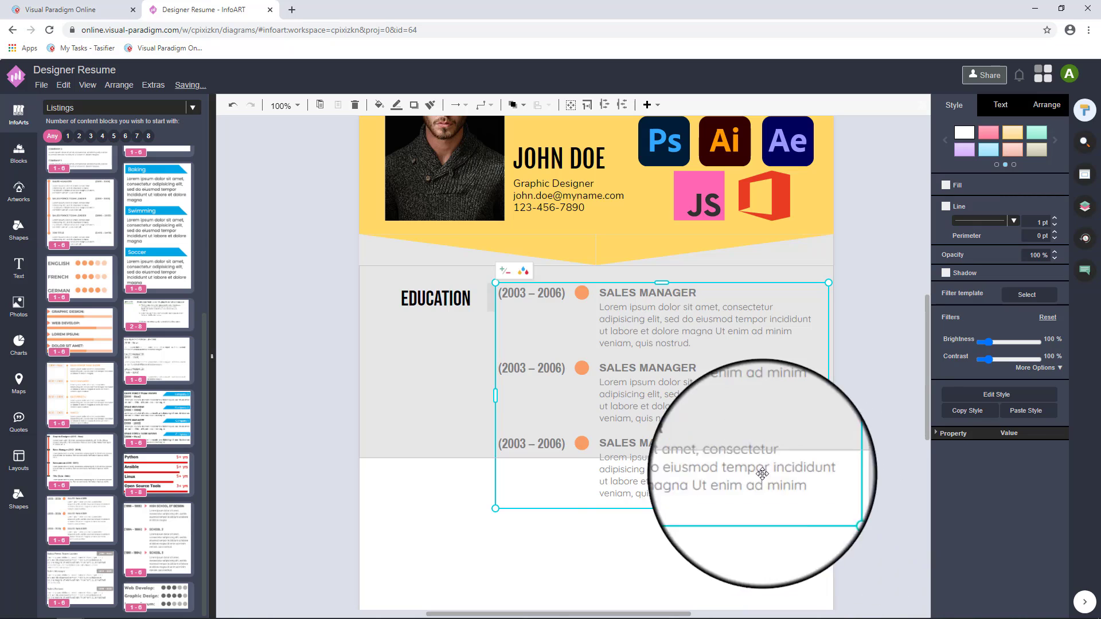
Reduce the education listing to two entries, and set the first entry's dates to (2015 - 2017) and its title to Highland Art University.
click(504, 276)
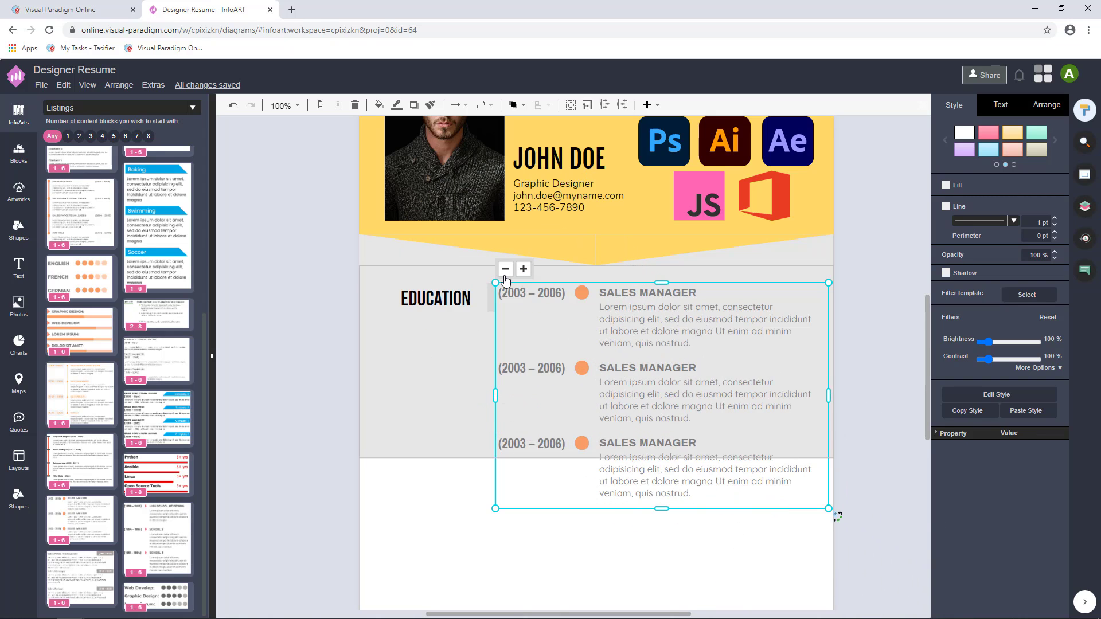
click(505, 274)
double_click(512, 291)
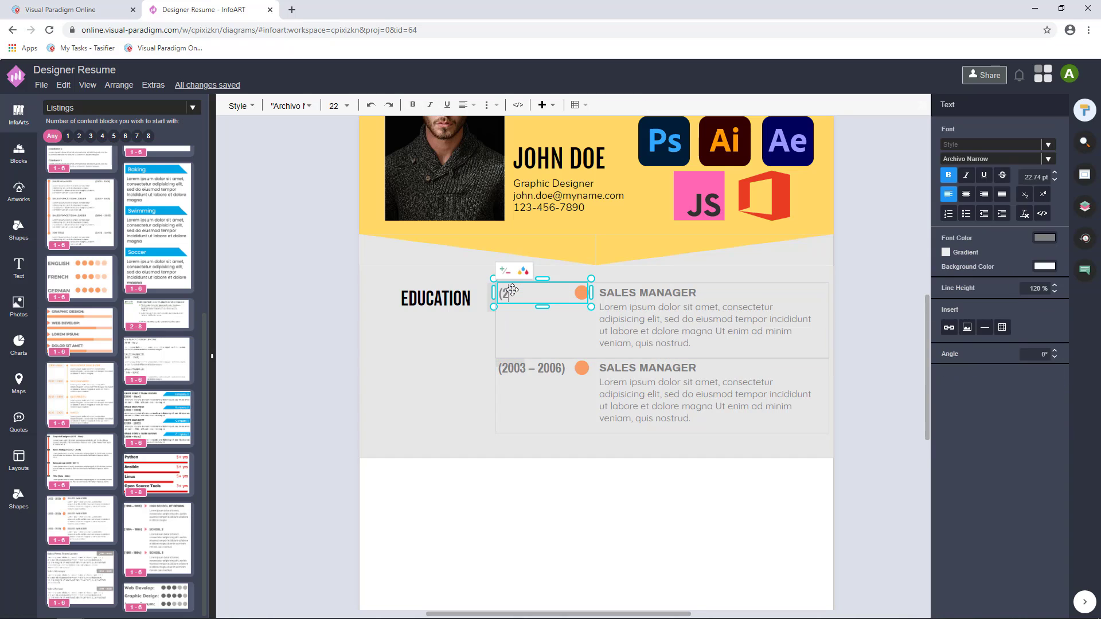
double_click(635, 293)
text(High)
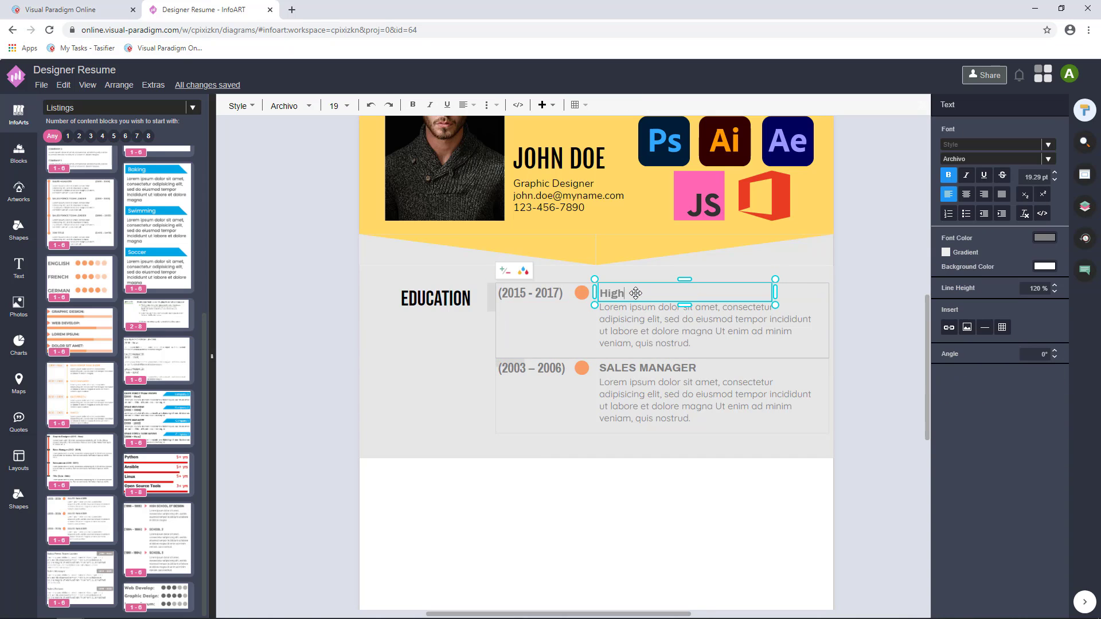
text(land Art University)
Replace the first education description with Master of Arts(MA) in Visual Art, Top price in university's art competition 2019, and Teaching Assistant.
double_click(639, 322)
text(Master of Arts)
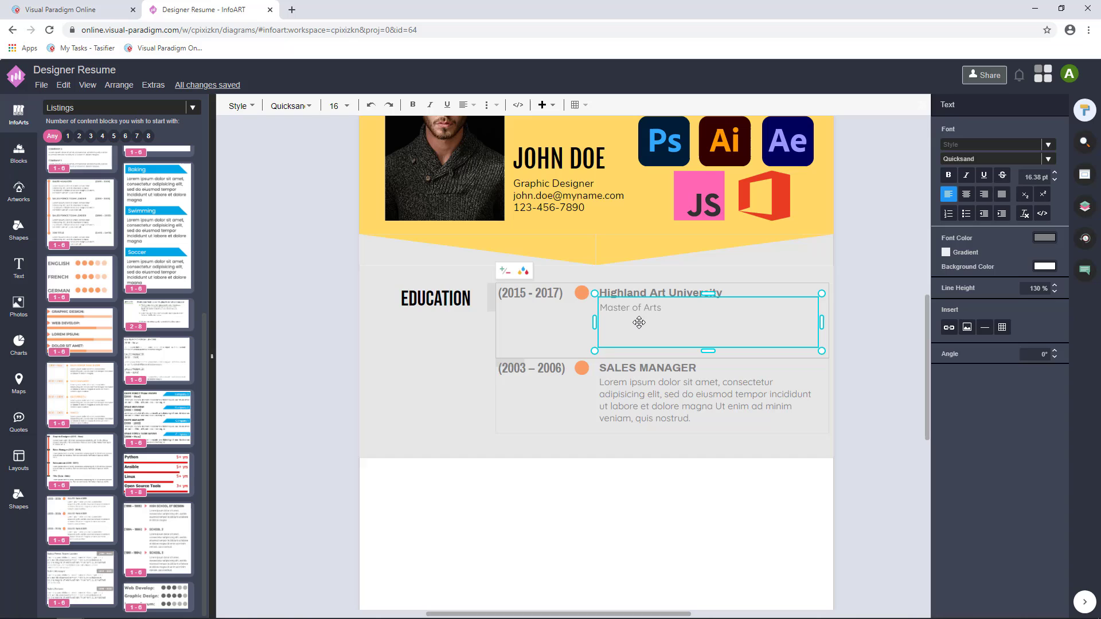
text((MA) in Visual Art)
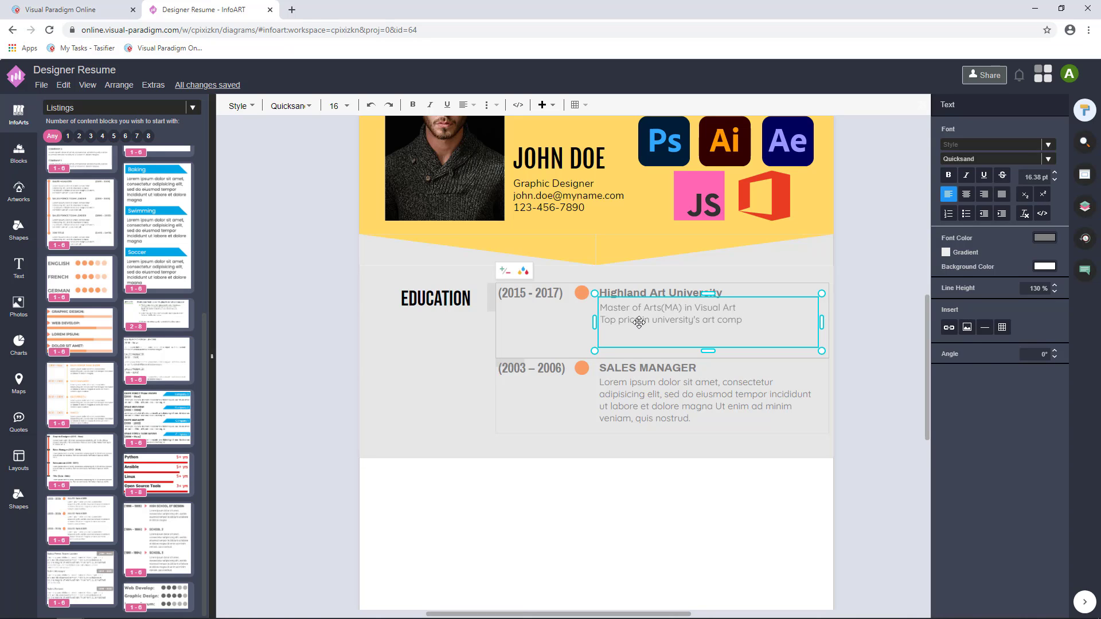
text( 2019)
Fill the second education entry with (2010 - 2014), Metro Modern Art School, Bachelor of Arts in Visual Arts, Minor in Visual & Media Studies, and GPA: 3.21.
double_click(548, 368)
text((2010 - 2014))
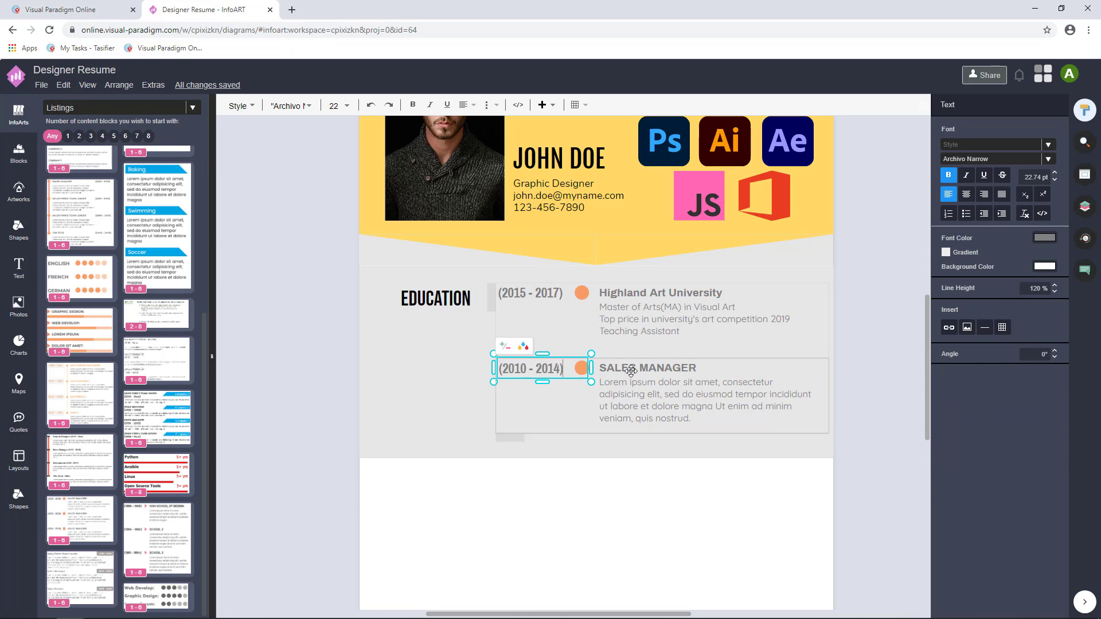
double_click(631, 370)
text(Metro Modern Art School)
double_click(643, 378)
text(Bachelor of Arts in Visual Arts)
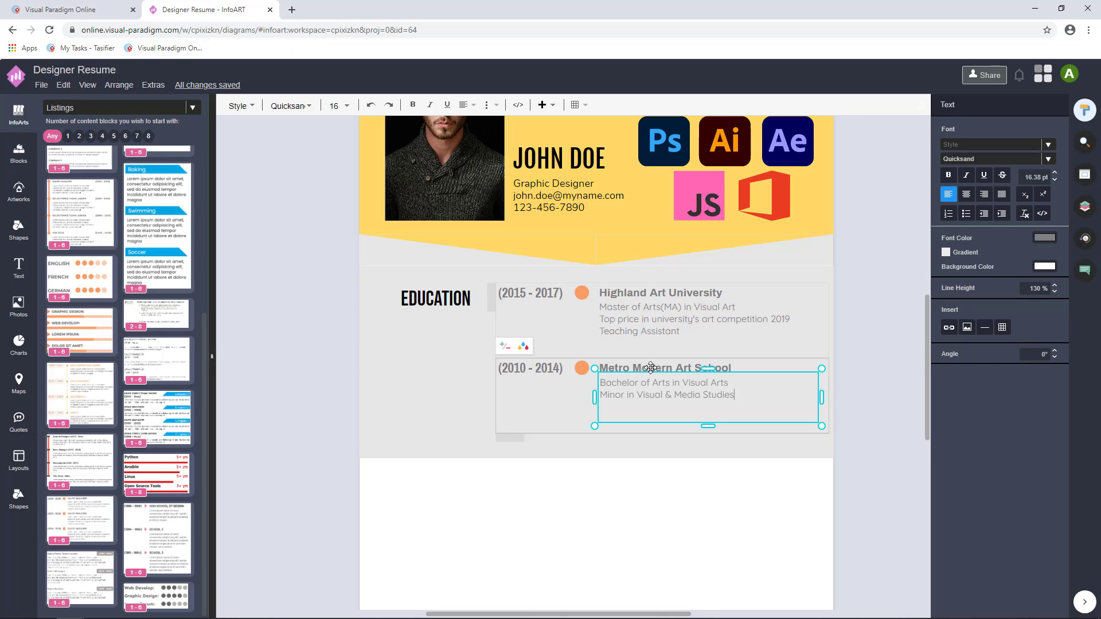
Copy the EDUCATION heading to just below the gray section and change the copy's text to EXPERIENCE.
drag(927, 360, 930, 391)
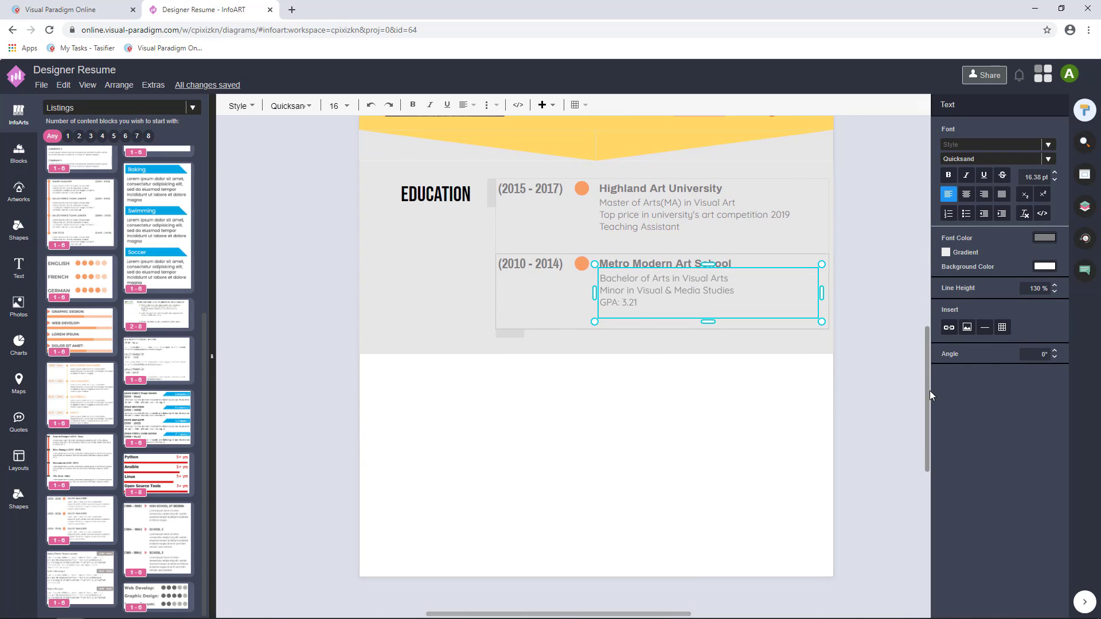
drag(439, 199, 438, 378)
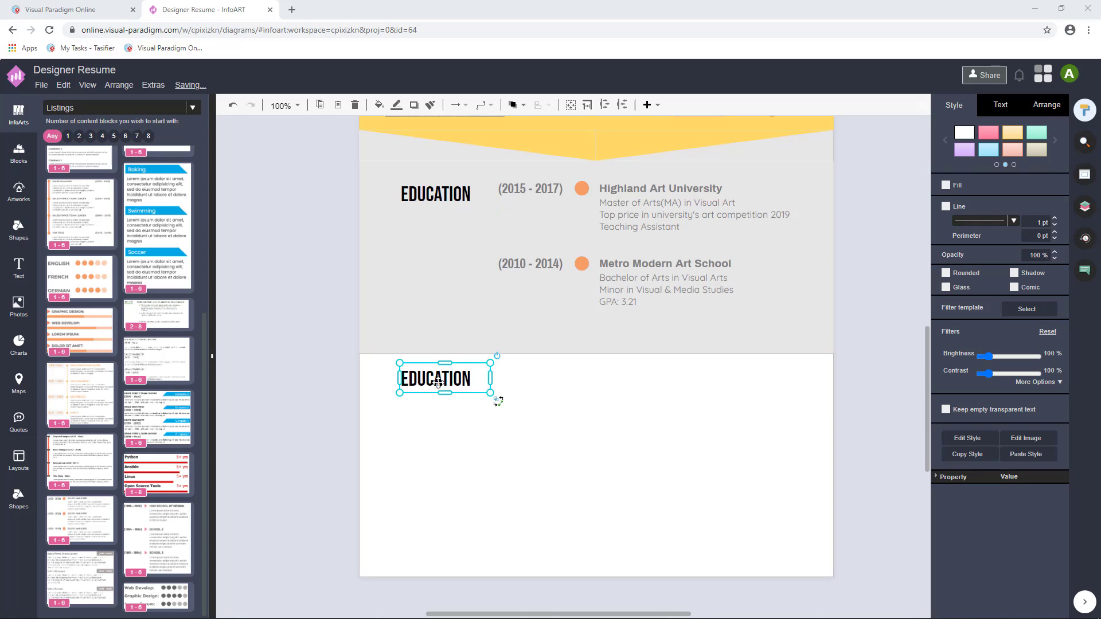
double_click(439, 379)
text(EXPERIENCE)
click(453, 411)
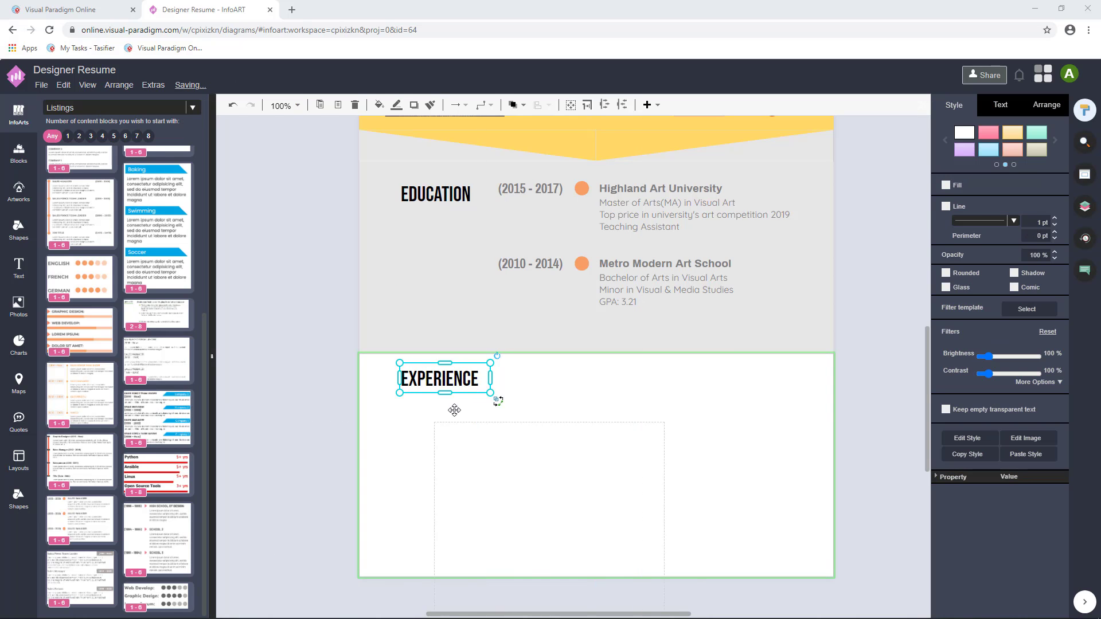
Add the three-entry listing with blue company banners beside the EXPERIENCE heading and enlarge it to nearly the page's edge.
drag(494, 366, 496, 367)
drag(786, 480, 815, 480)
click(505, 350)
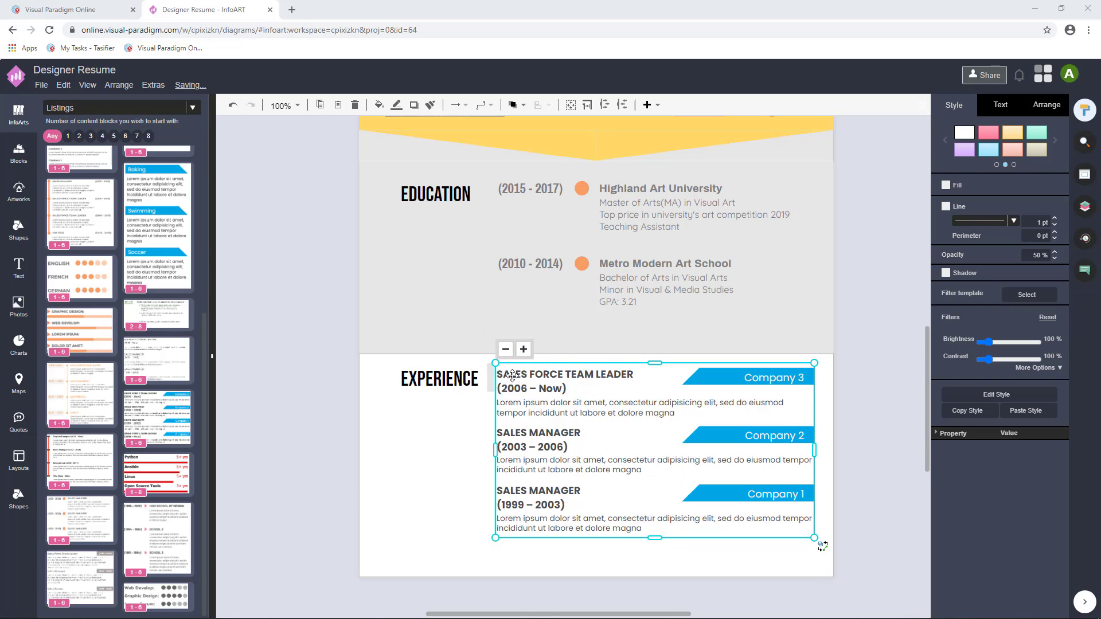
Title the first experience entry Senior Graphic Designer, name its company Metro TV Broadcast, and widen the company text to fit on one line.
double_click(513, 376)
text(Senior Graphic Designer)
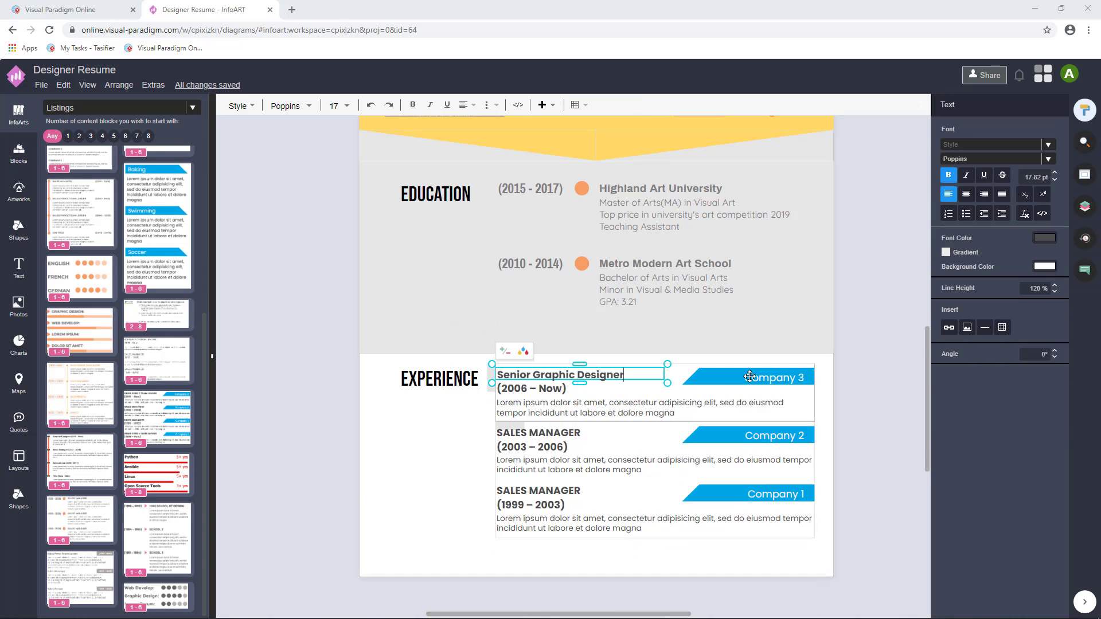
double_click(750, 377)
text(Metro TV Broadcast)
key(Escape)
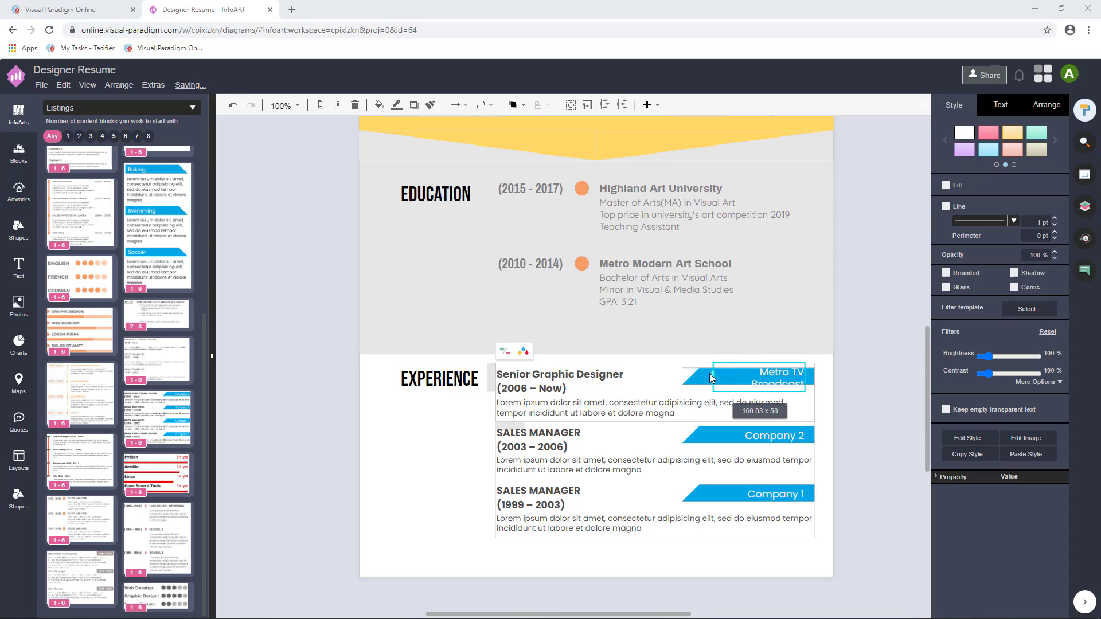
drag(711, 377, 694, 378)
Date the first experience entry (2017 – Now) and describe it as "Lead a team of 3 graphic designer on develop graphic resources for social media.".
double_click(540, 391)
text(()
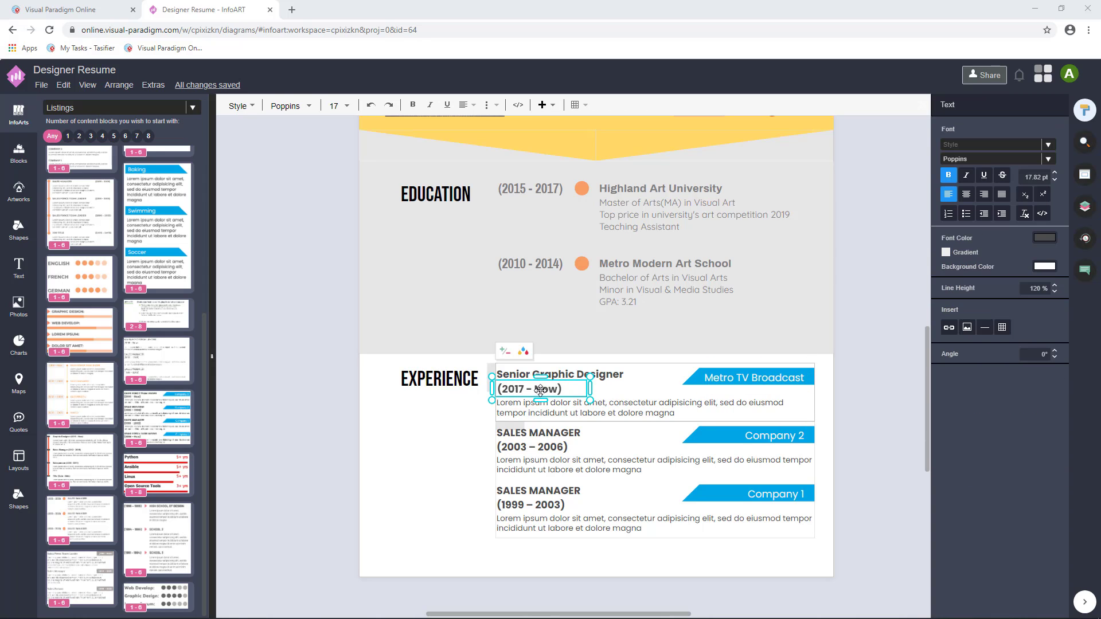
double_click(548, 406)
text(Lead a team of 3 graphic designer on develop graphic resources for social)
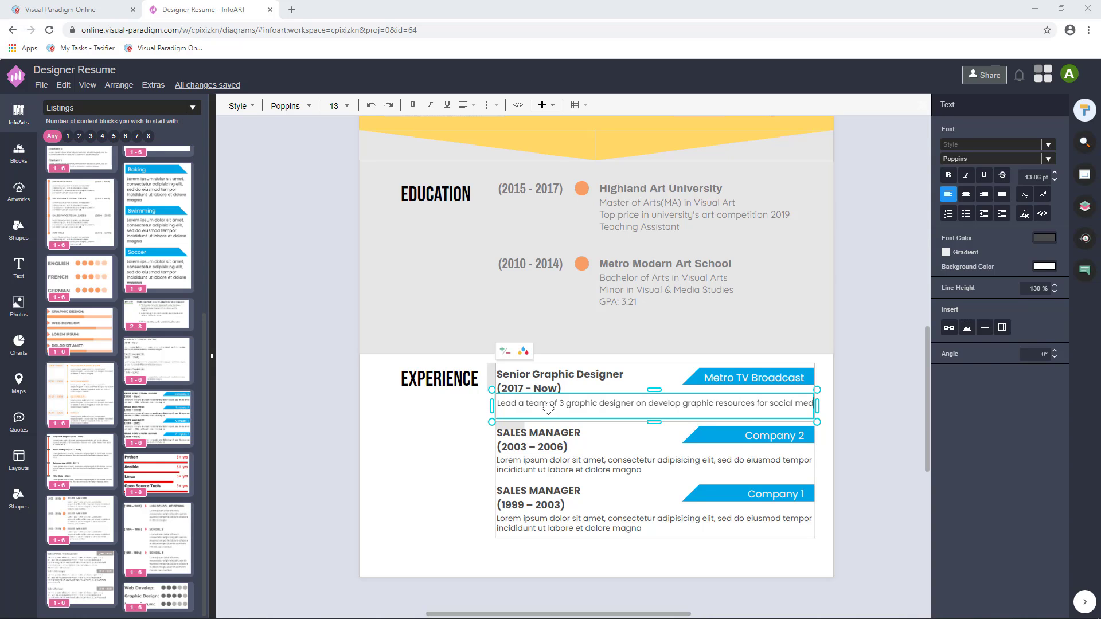
Title the second experience entry Junior Graphic Designer and set its company banner to Metro TV Broadcast on one line.
double_click(552, 434)
text(Junior Graphi)
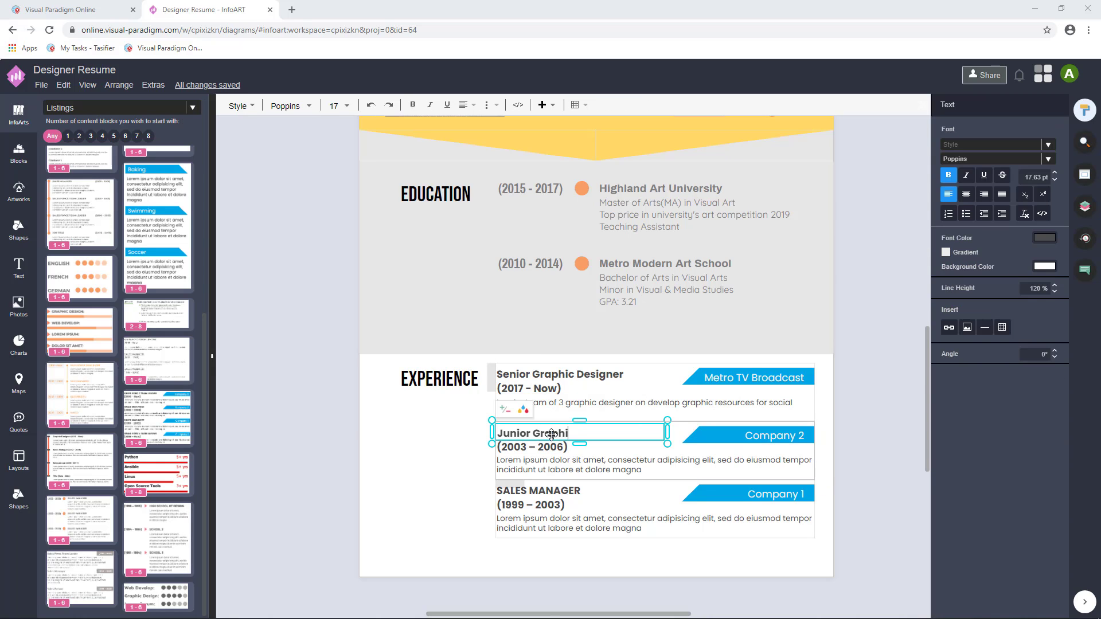
text(c Designer)
double_click(758, 435)
text(Metro)
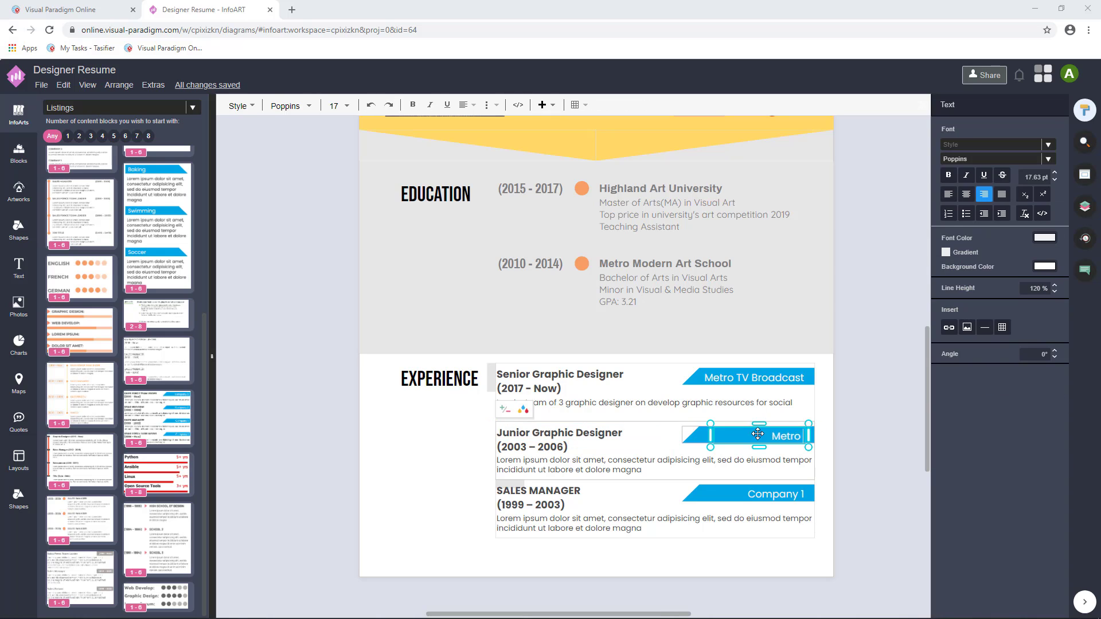
text( TV Broadcast)
key(Escape)
Date the second experience entry (2014 - 2015) and describe it as "Prepare storyboard and illustration for TVC.".
double_click(555, 447)
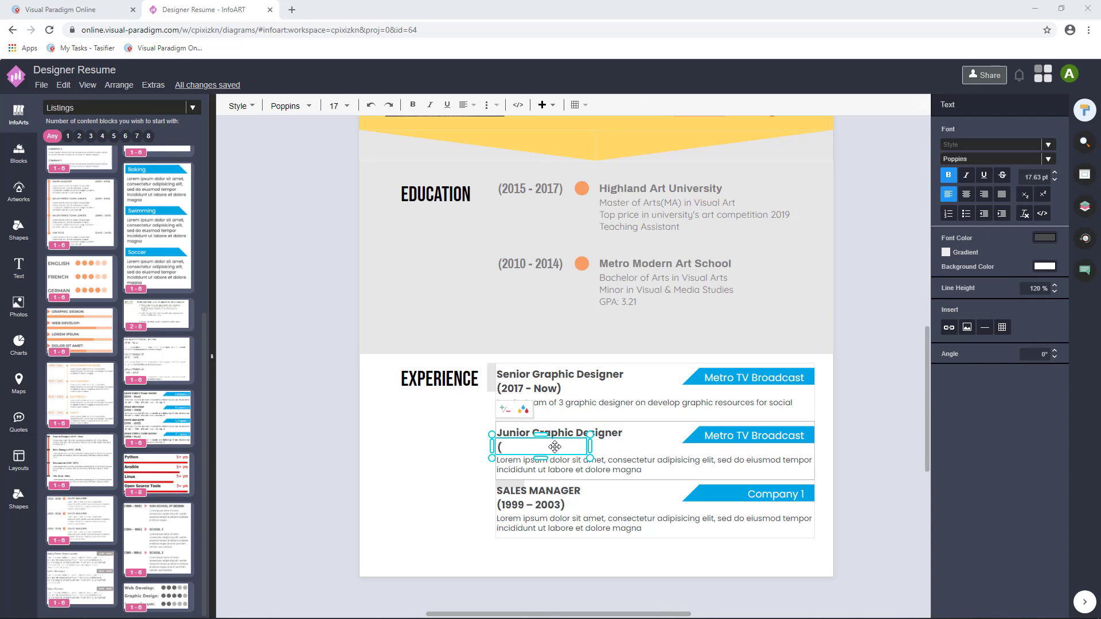
text((2014 - 2015))
double_click(556, 462)
text(Prepare storyboard and illustration for TVC.)
Title the third experience entry Graphic Designer Intern and set its company banner to Toys for All Ltd.
double_click(559, 491)
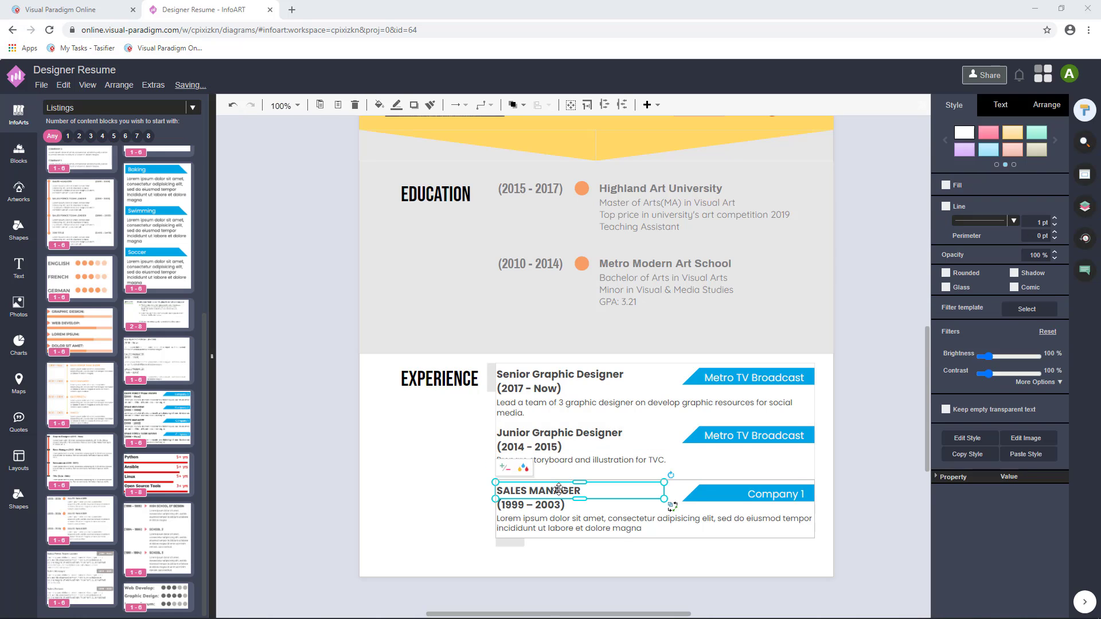
text(Graphic Designer Intern)
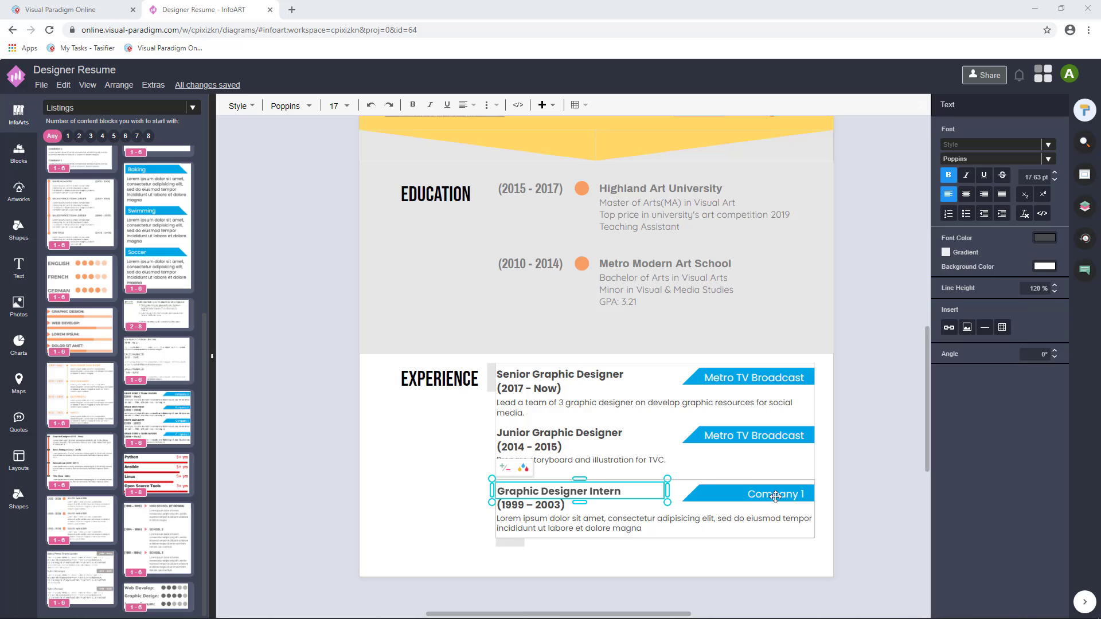
double_click(778, 496)
text(Toys for All Ltd.)
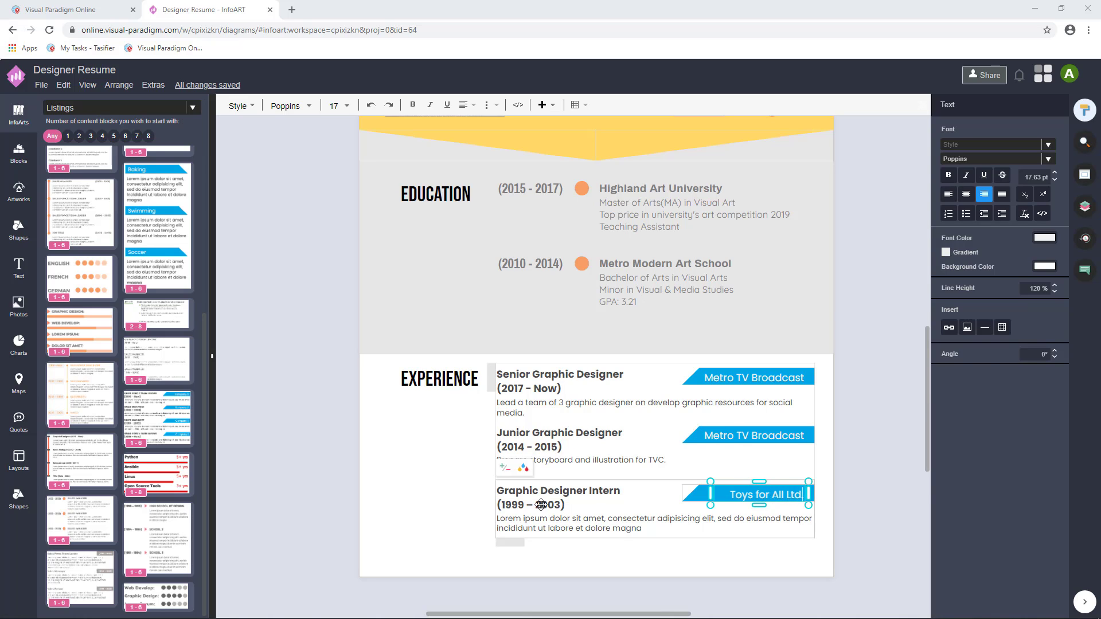
Date the third experience entry (2012-2013) and describe it as "Responsible in design toy packaging and user manual".
double_click(541, 504)
text((2012-2013))
double_click(563, 524)
text(Responsible in design )
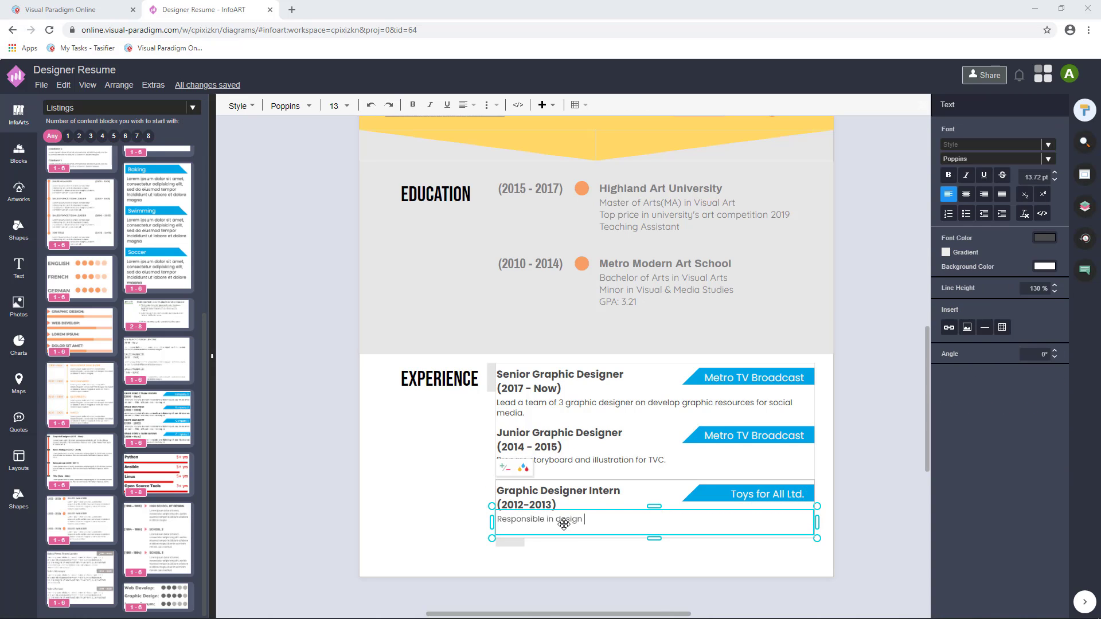
text(toy packaging and user manual)
Change the fill of all three company banners in the experience listing to orange FFB570.
click(701, 380)
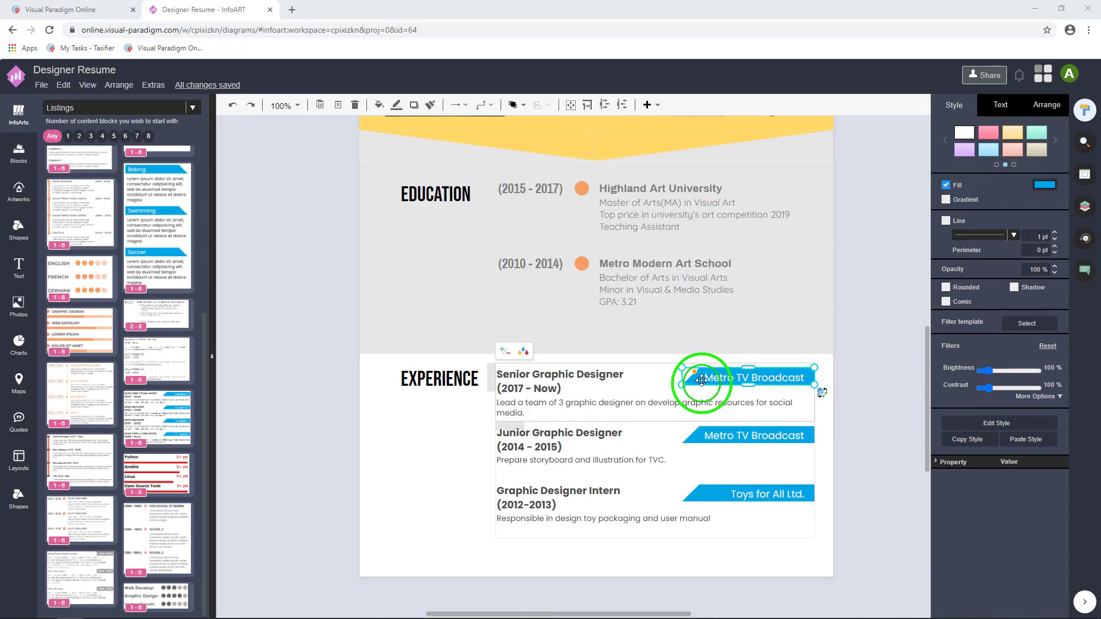
click(1044, 184)
click(1042, 323)
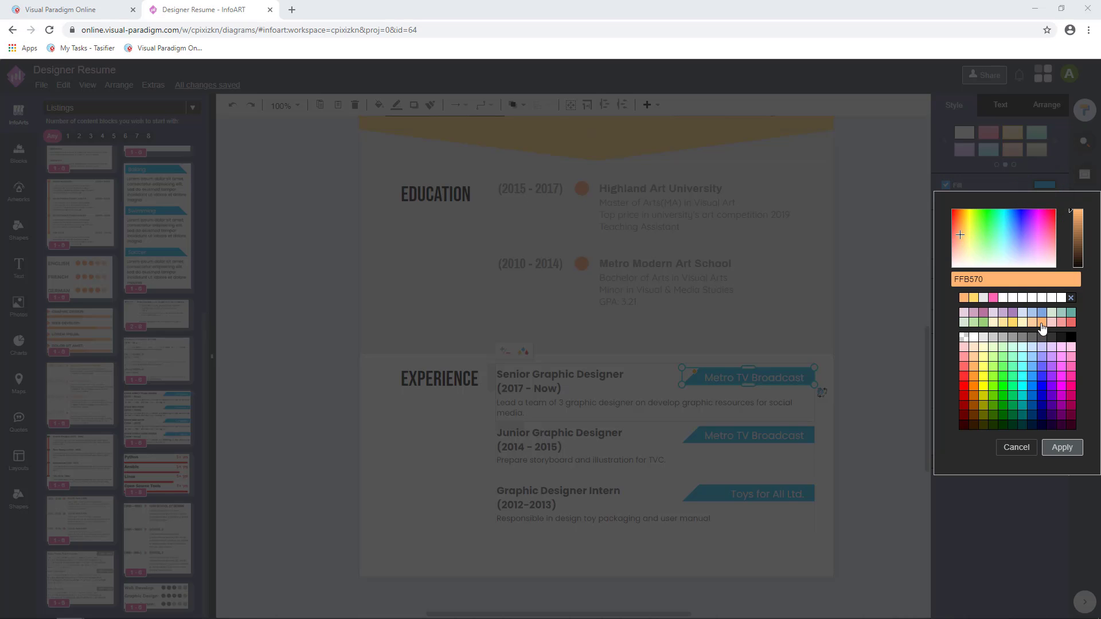
click(1062, 447)
click(736, 436)
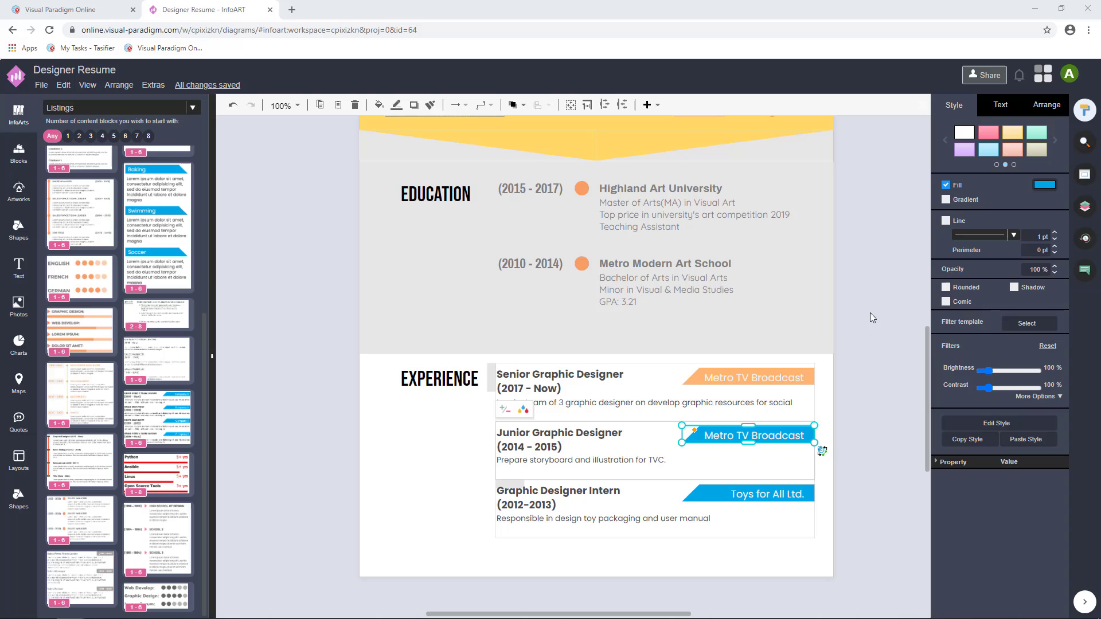
click(1045, 184)
click(964, 298)
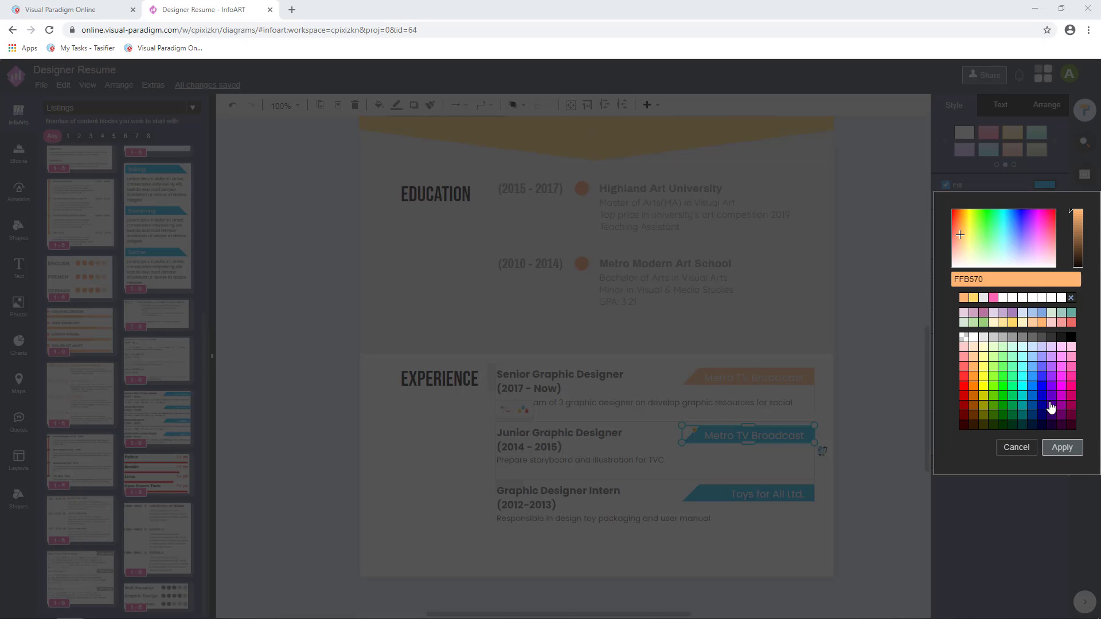
click(1061, 447)
click(746, 494)
click(1046, 185)
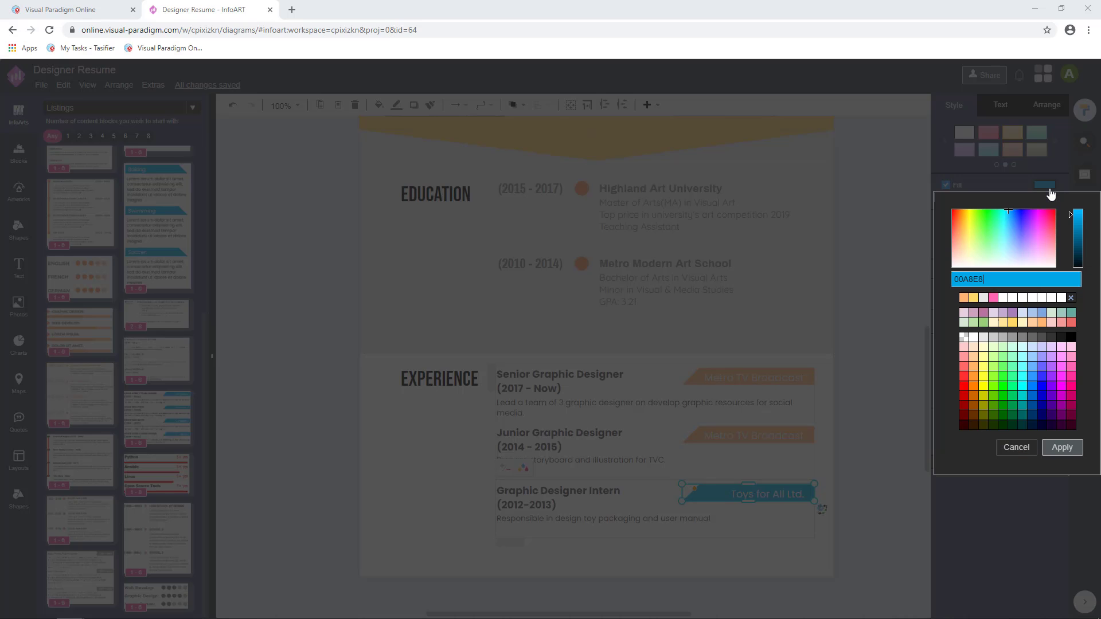
click(968, 298)
click(1063, 448)
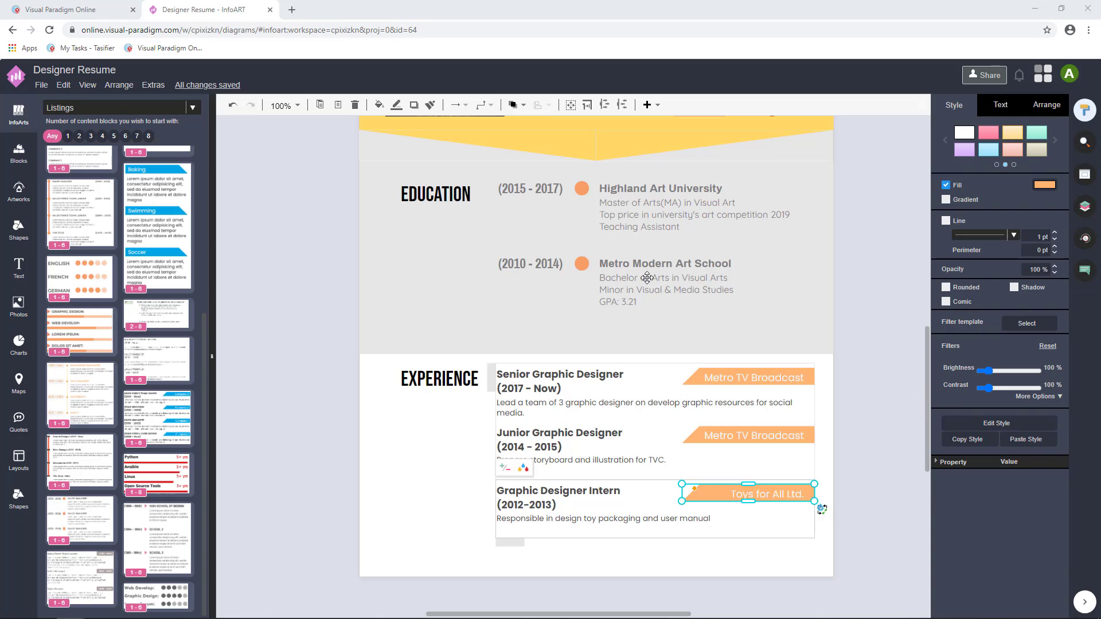
Set the font color of the dates, school names and descriptions in both education entries to dark gray 333333.
click(544, 189)
click(642, 195)
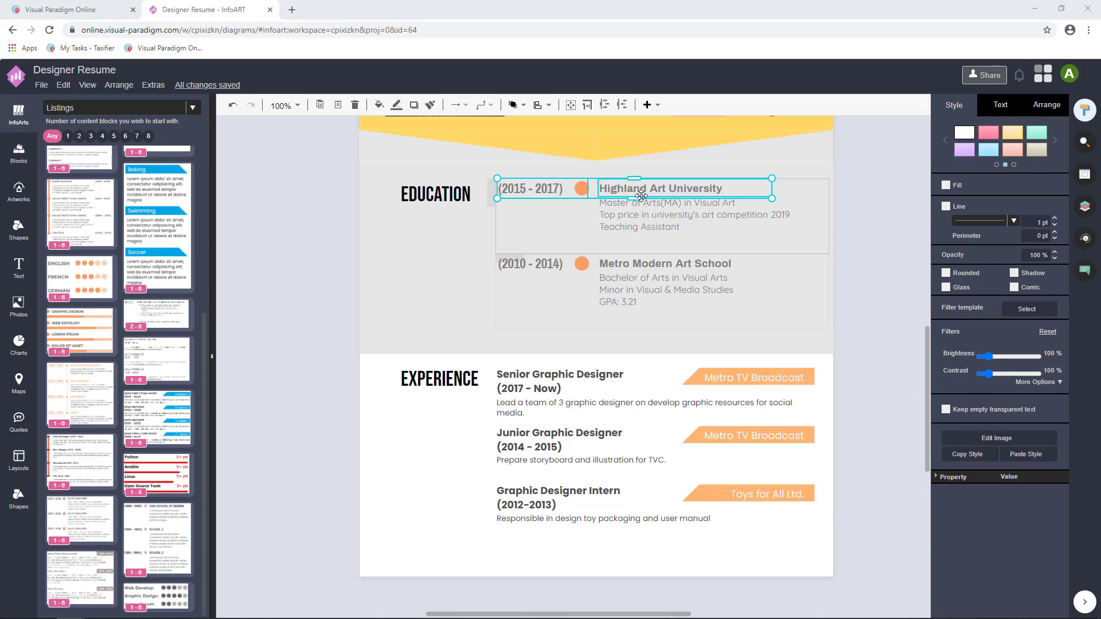
shift+click(638, 212)
shift+click(637, 262)
shift+click(637, 287)
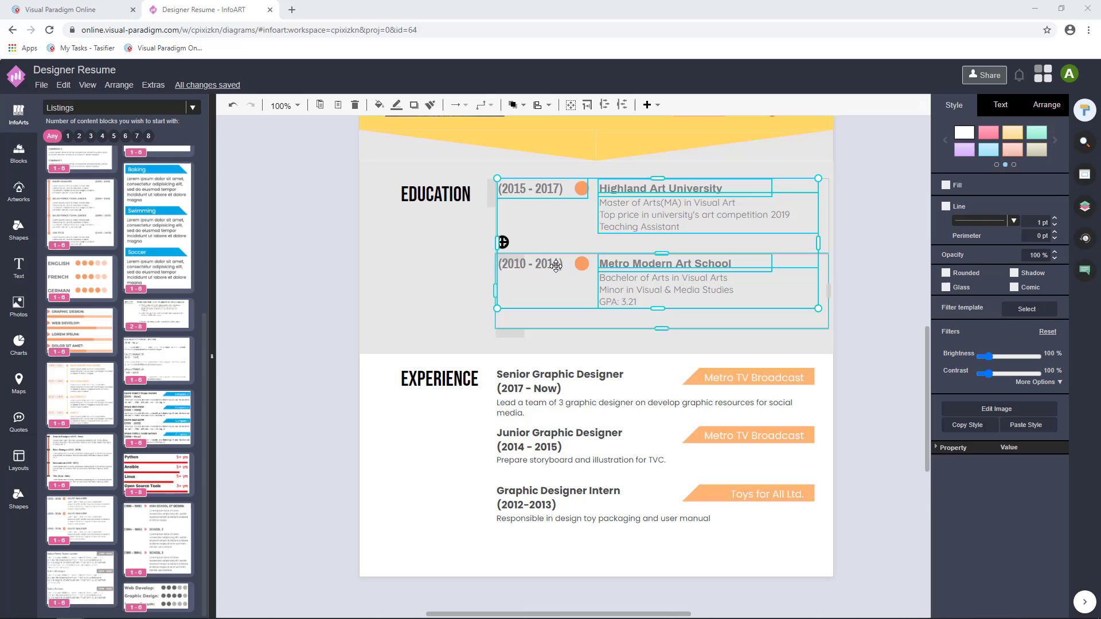
click(998, 105)
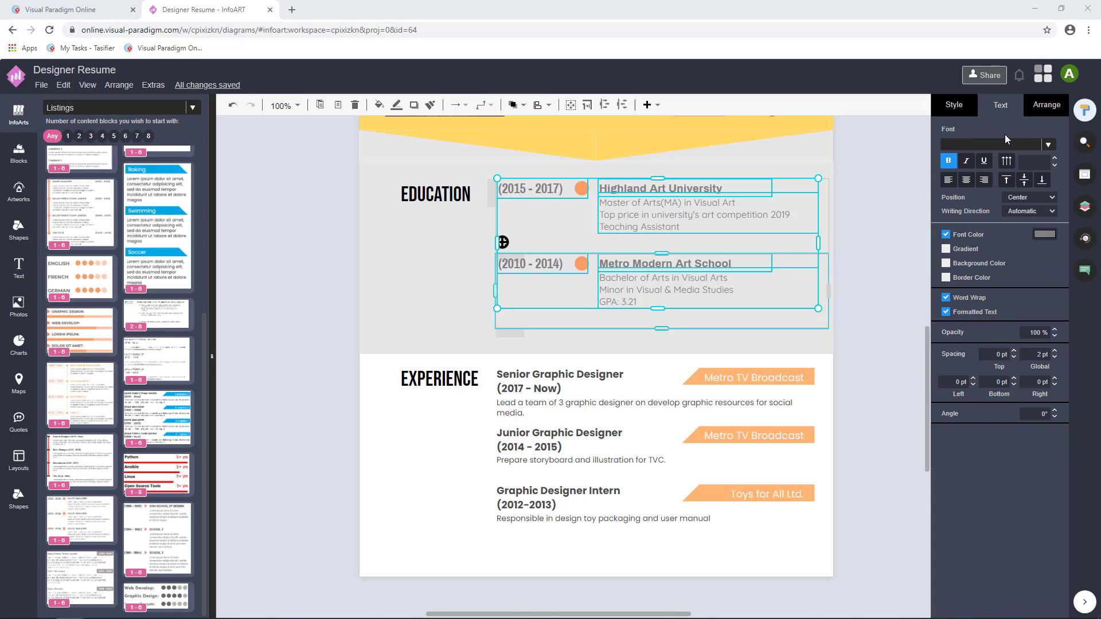
click(1044, 235)
click(1050, 386)
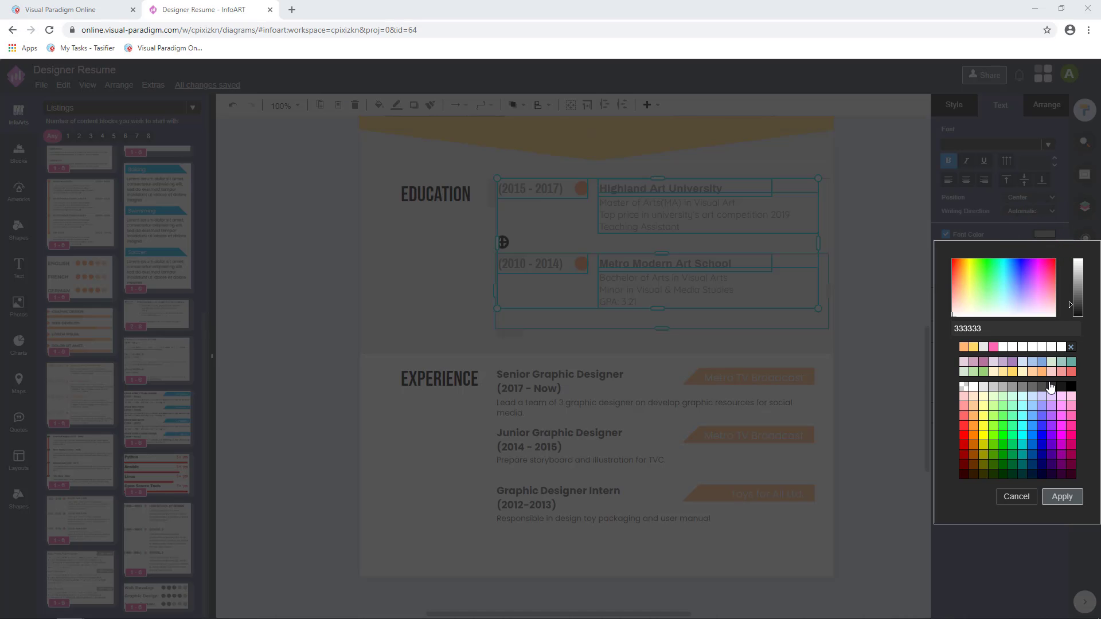
click(1061, 497)
Search the artworks for "graduation" and place the solid black graduation cap, scaled down to a small icon, directly before the EDUCATION heading.
click(20, 194)
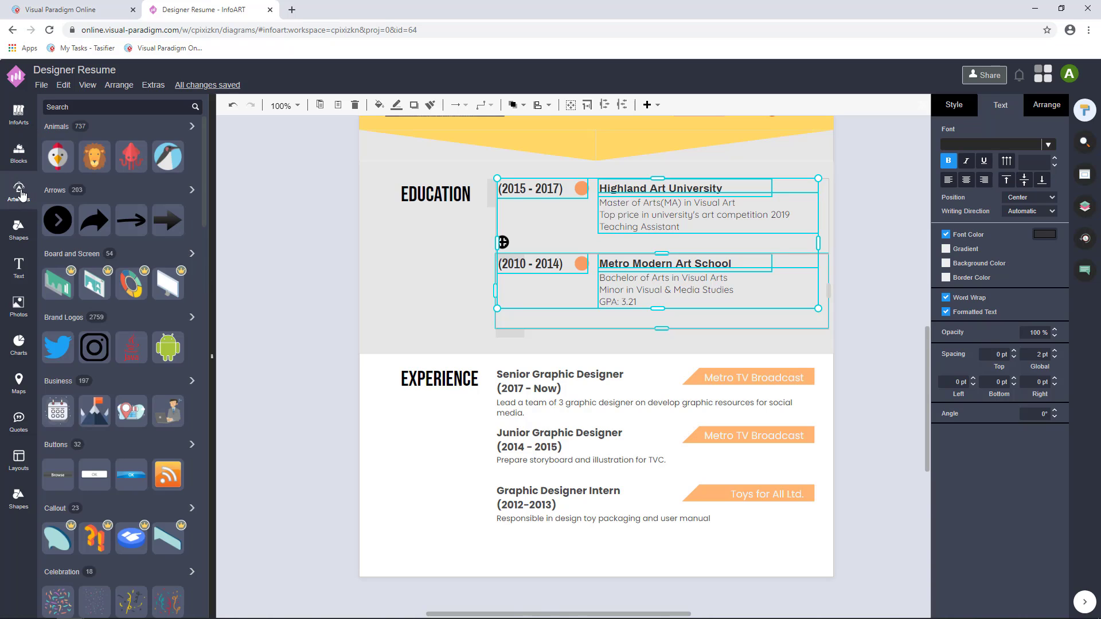
click(72, 108)
text(graduation)
key(Return)
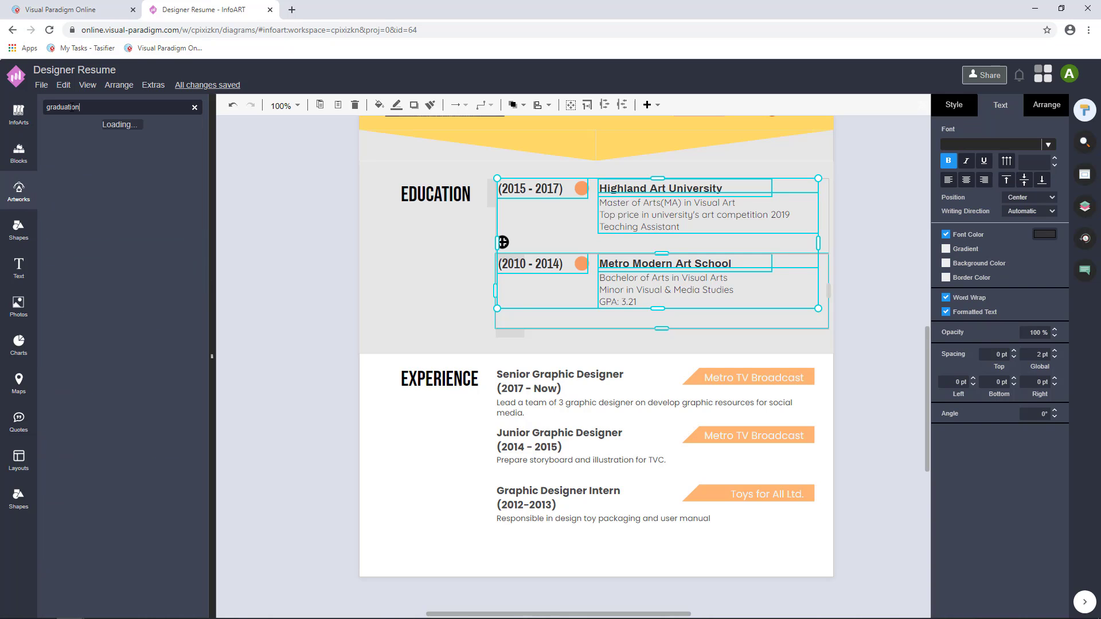
drag(120, 138, 347, 174)
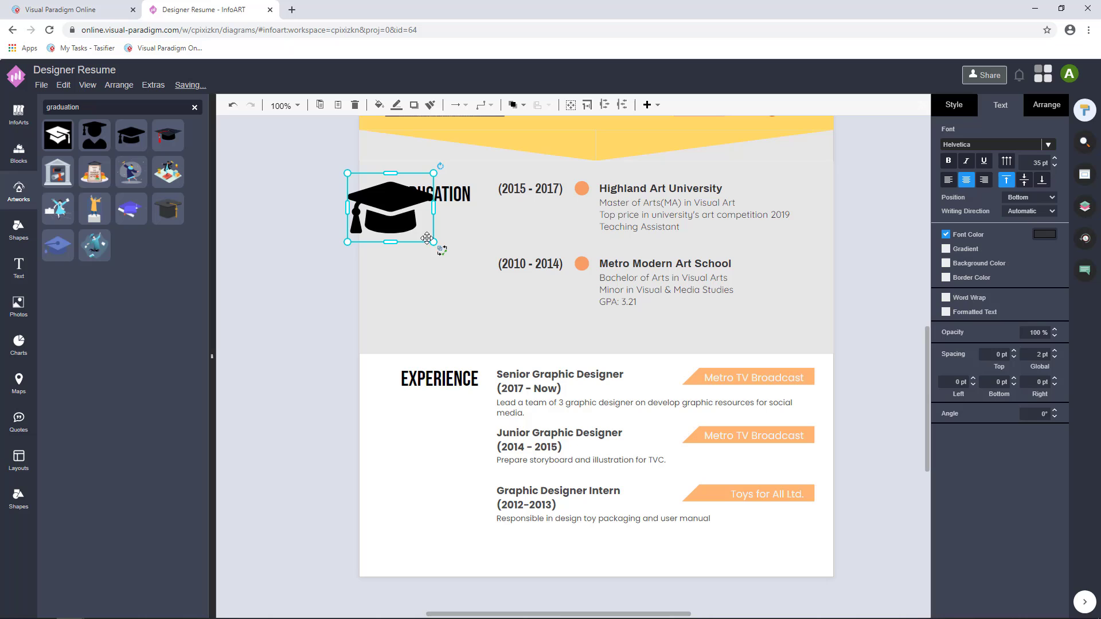
drag(434, 243, 370, 191)
Add the solid black briefcase from the Miscellaneous business artworks as a small icon directly before the EXPERIENCE heading.
click(195, 108)
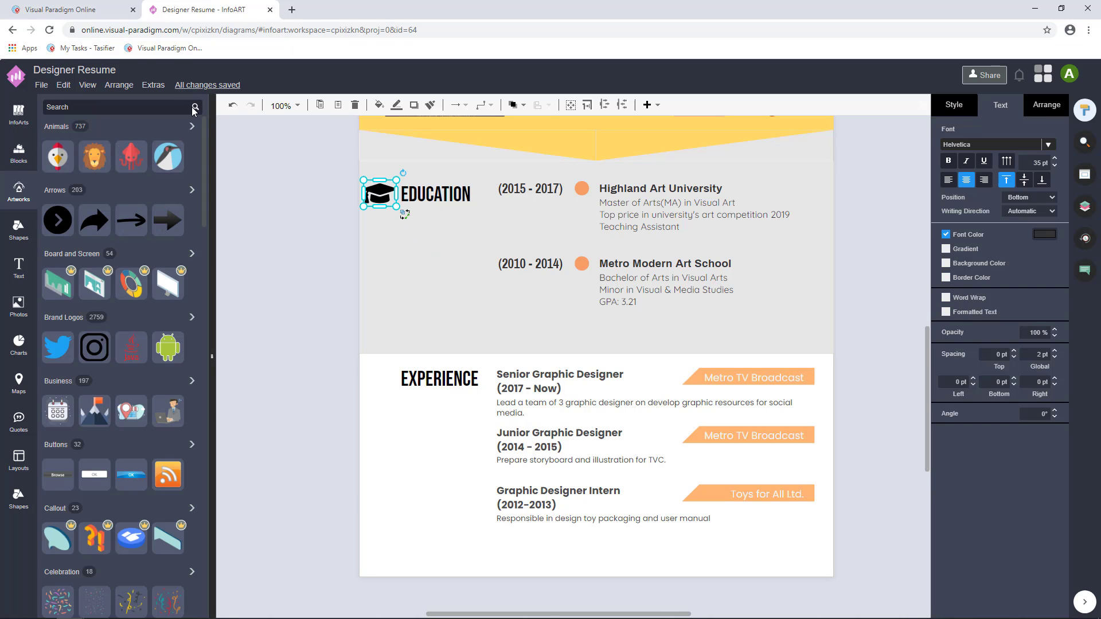
click(75, 381)
click(192, 399)
drag(168, 159, 311, 277)
drag(309, 343, 379, 380)
Change the color of the briefcase and graduation cap icons to dark gray 333333.
click(950, 151)
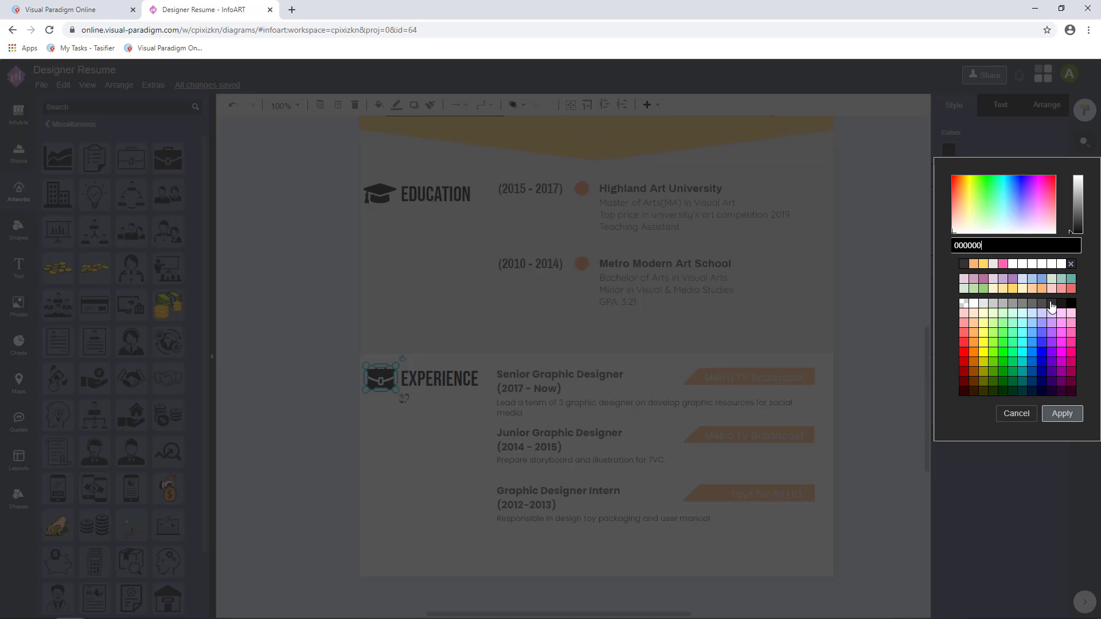
click(1063, 413)
click(366, 195)
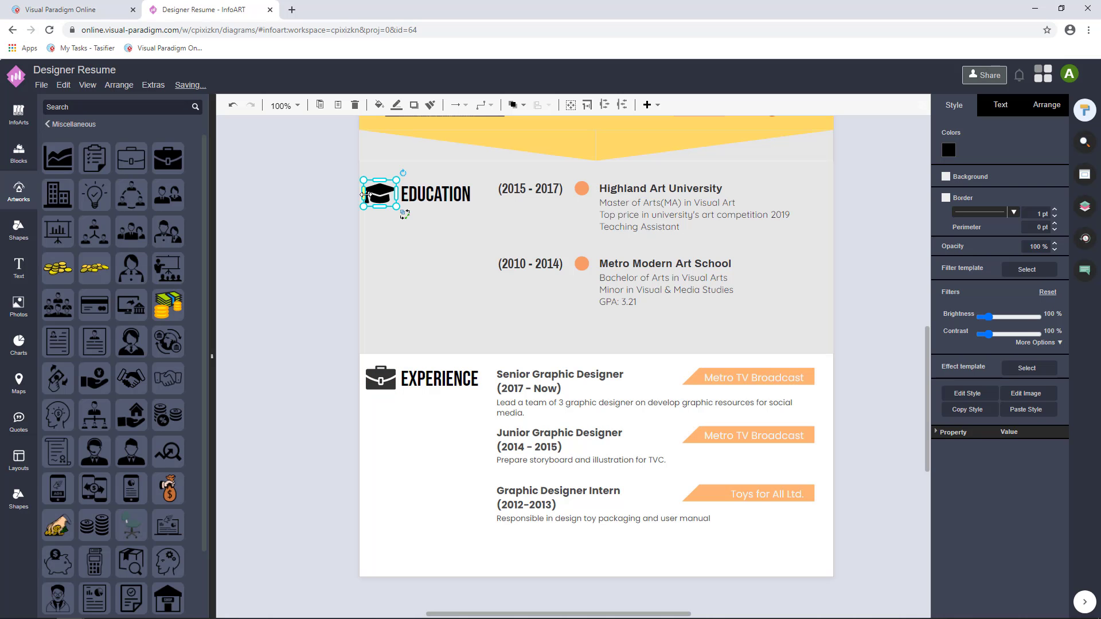
click(948, 150)
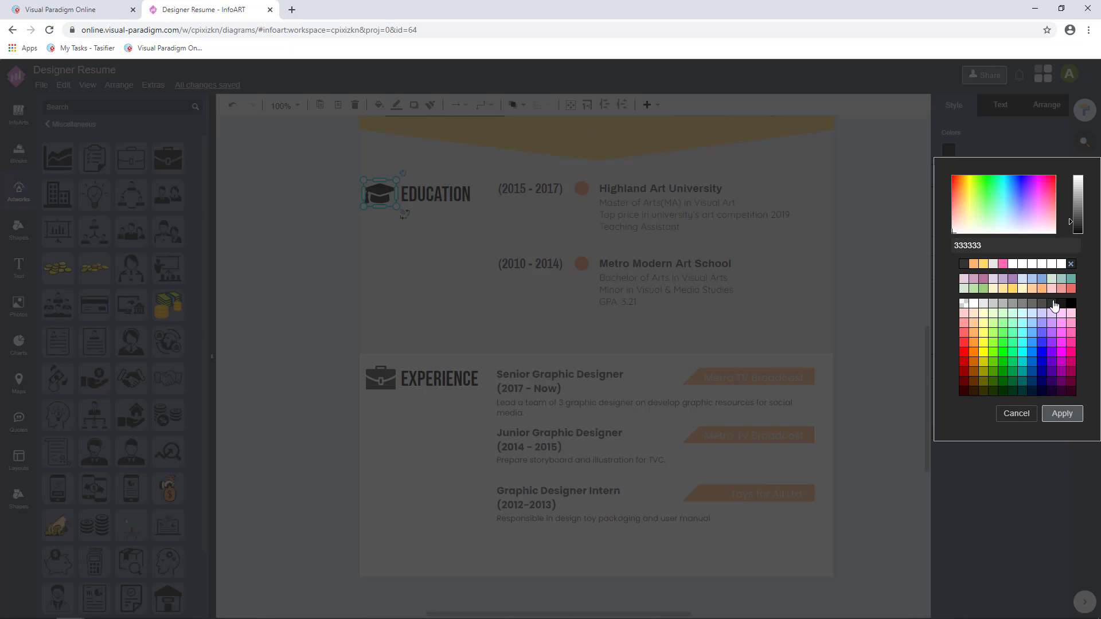
click(1062, 414)
click(785, 342)
Export the whole resume as a PDF that includes a copy of the diagram, and review the exported page in Adobe Acrobat Reader.
ctrl+scroll(786, 342, down, 5)
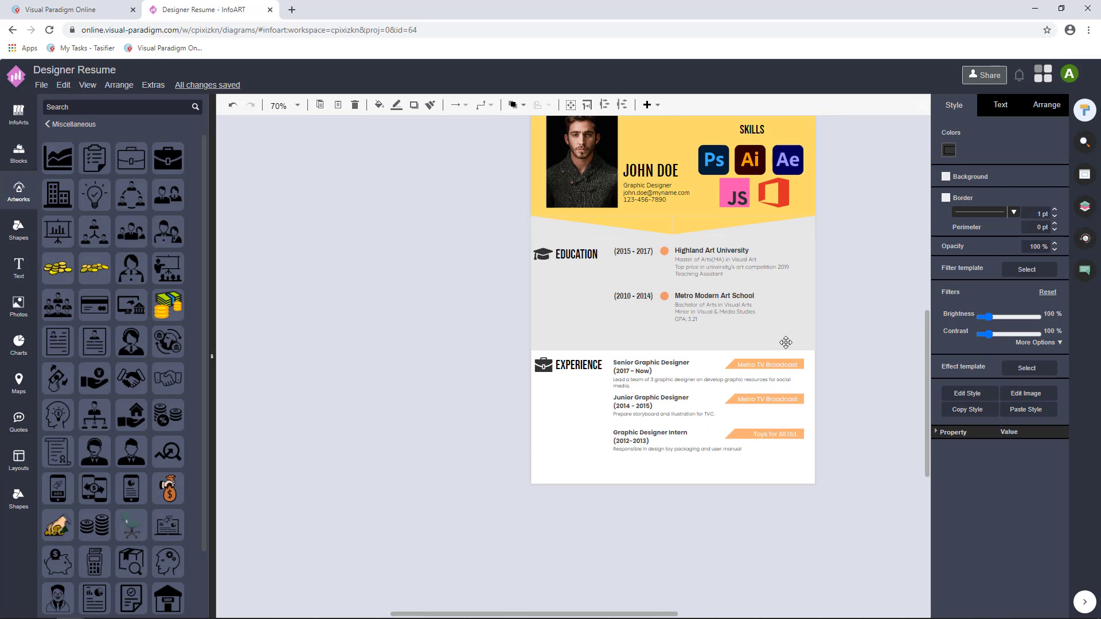
scroll(823, 442, up, 1)
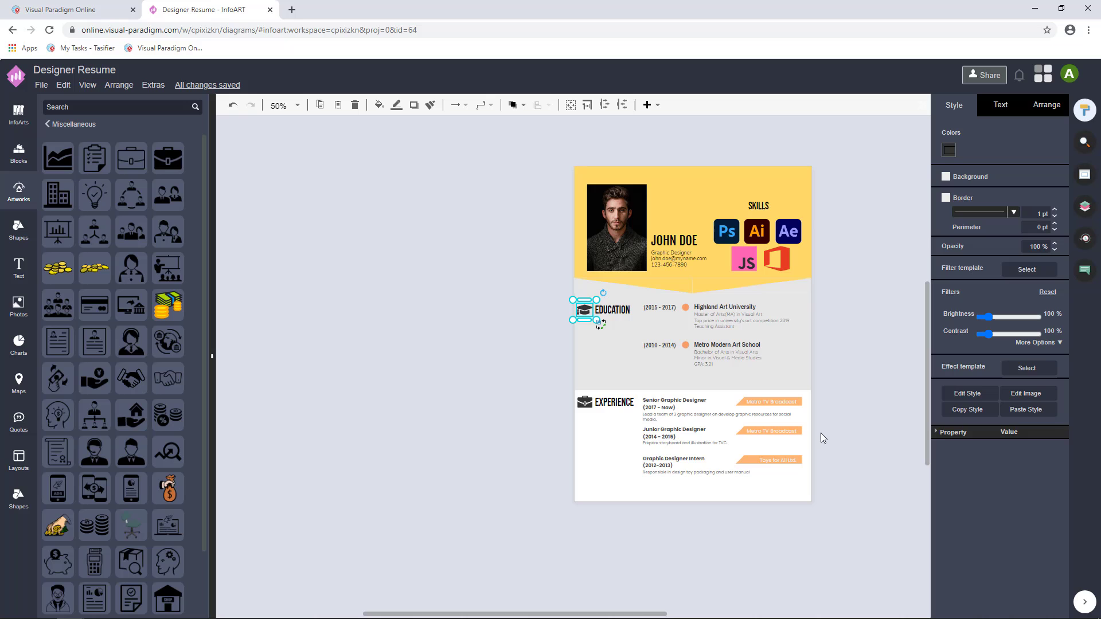
drag(640, 613, 684, 616)
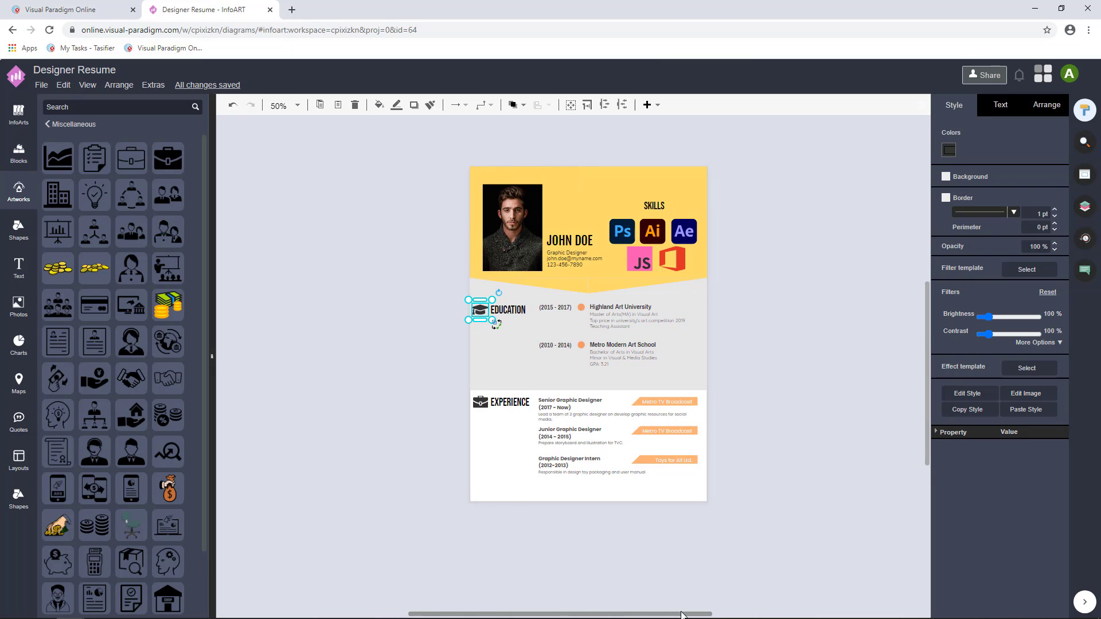
click(607, 528)
click(43, 87)
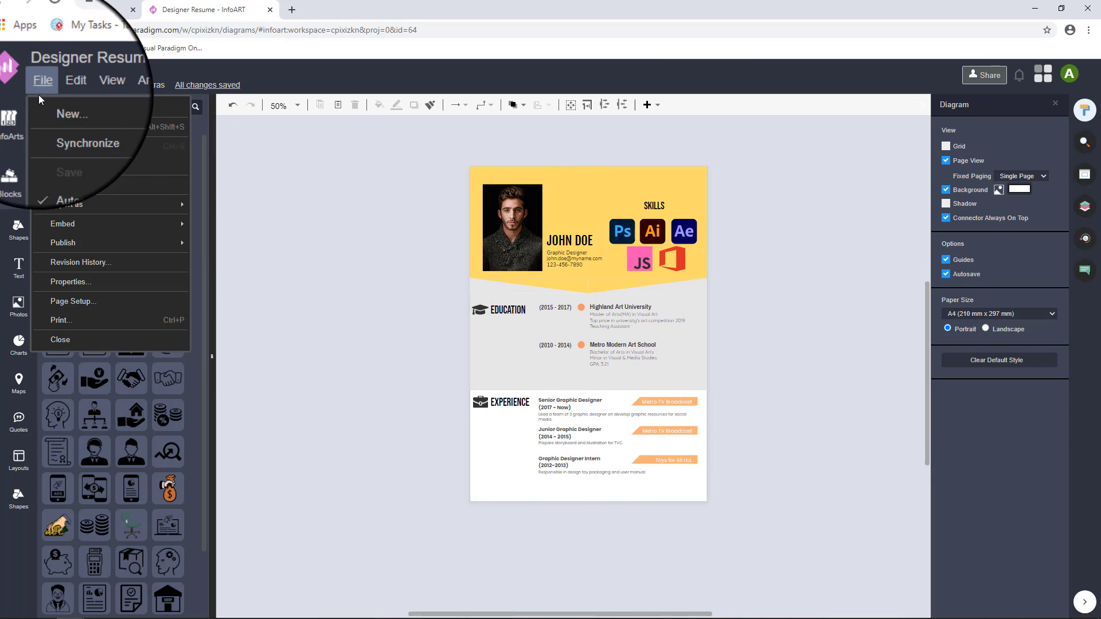
mouse_move(166, 206)
click(218, 244)
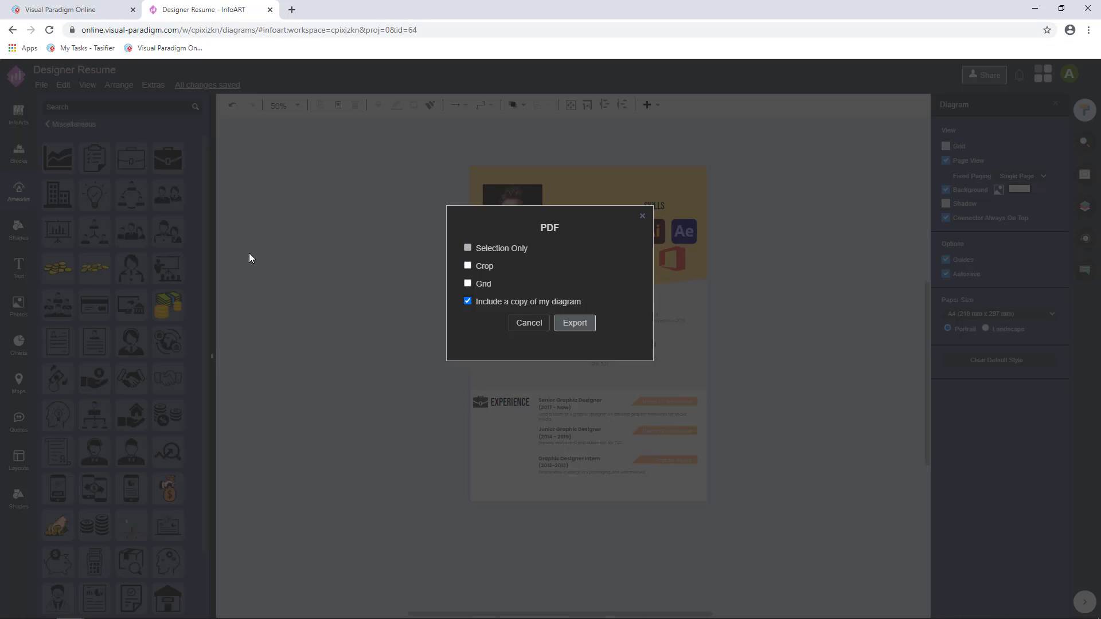
click(573, 322)
click(642, 315)
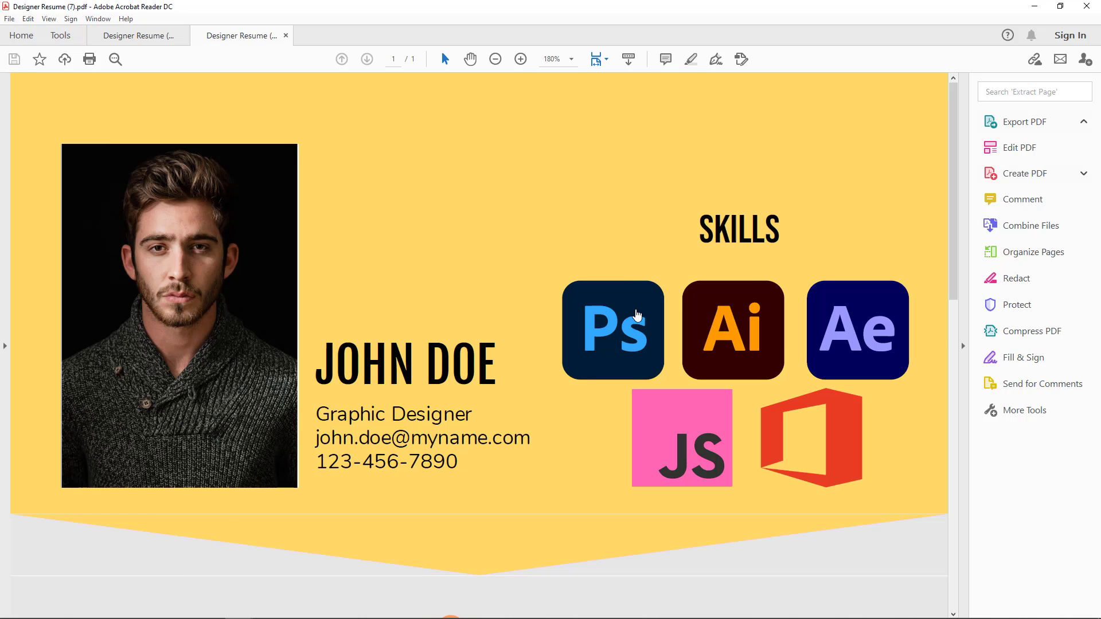
scroll(635, 313, down, 5)
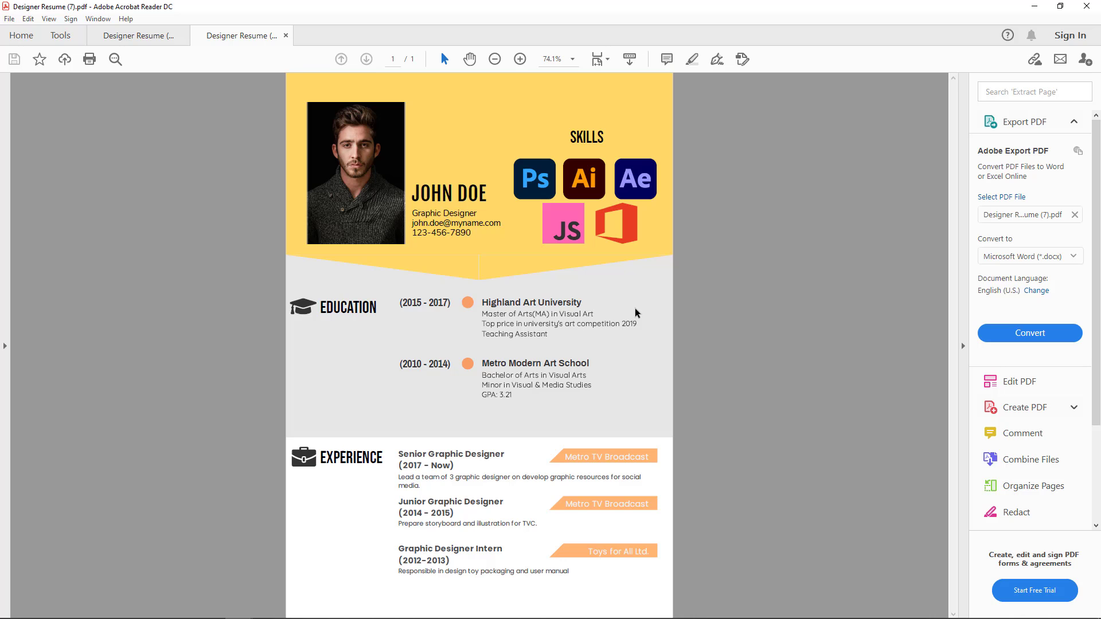